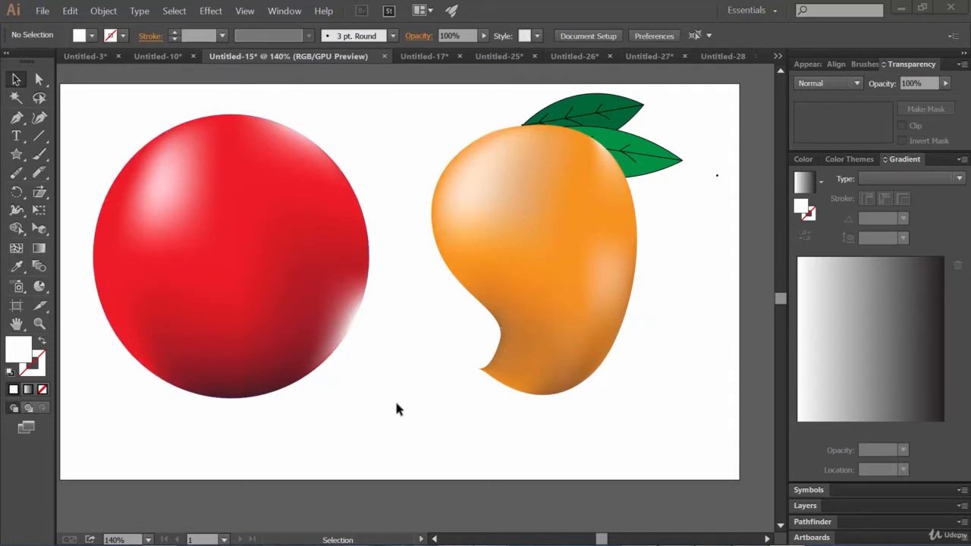
# Create a new 960 x 560 px document with the Web profile, one artboard and RGB colour mode.
pyautogui.click(43, 11)
pyautogui.click(53, 24)
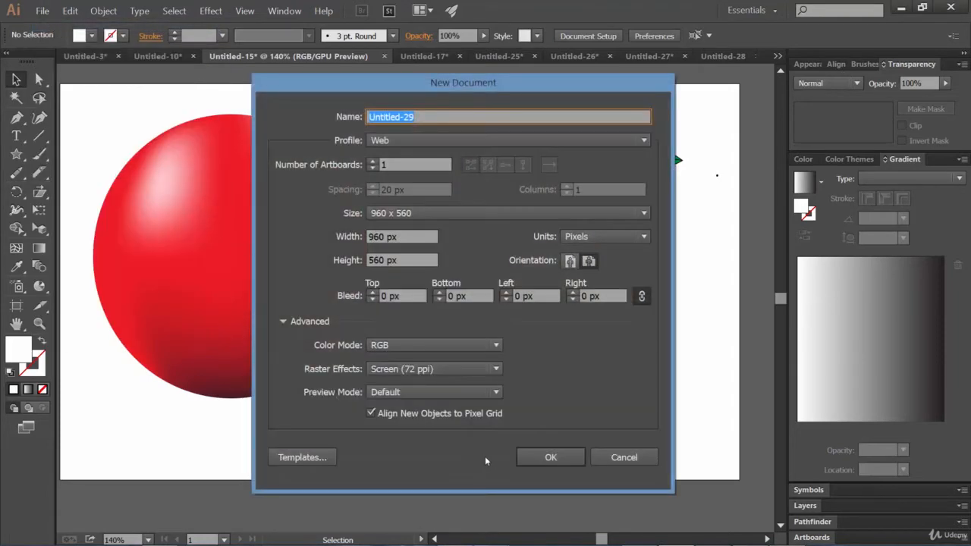
pyautogui.click(549, 451)
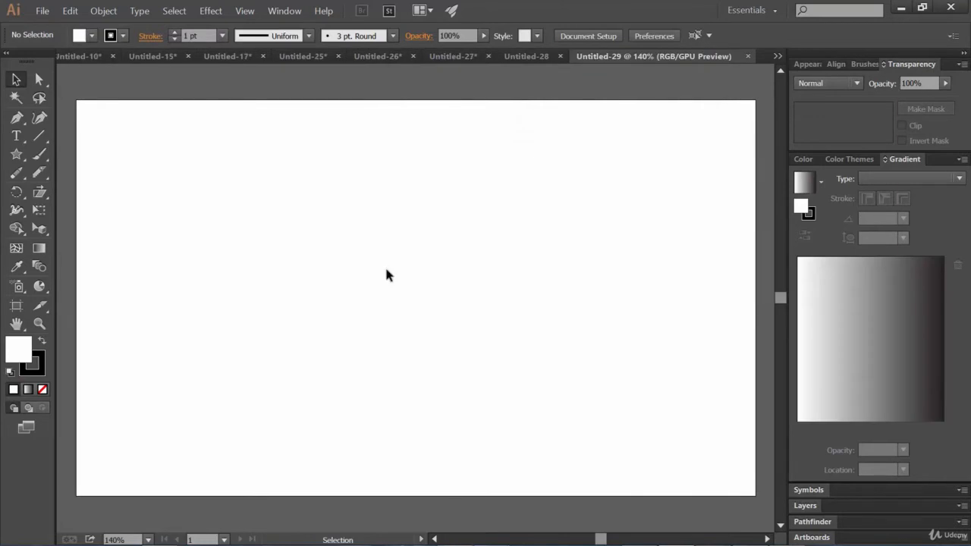
# Draw a circle about 364 px in diameter on the left half of the artboard and fill it with red.
pyautogui.click(18, 158)
pyautogui.click(85, 190)
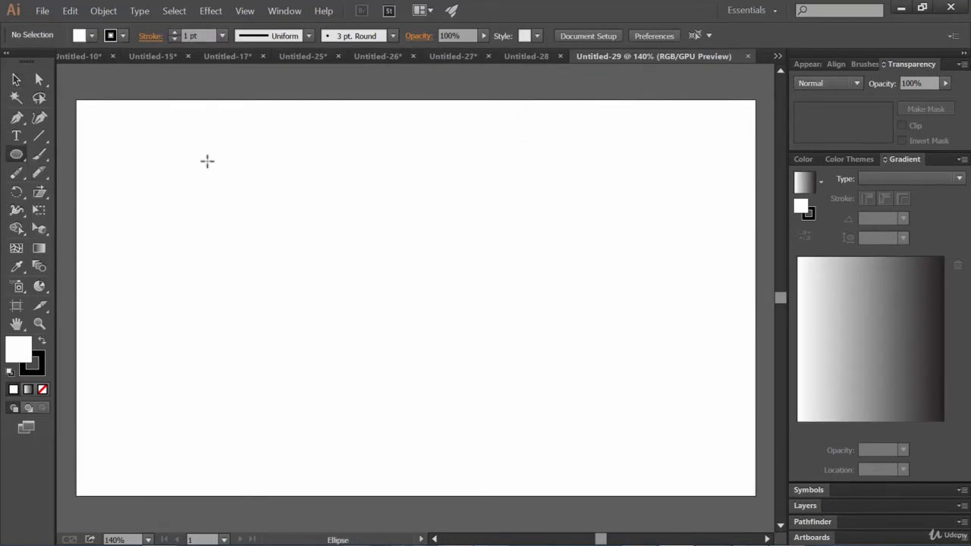
pyautogui.moveTo(192, 142); pyautogui.dragTo(452, 375)
pyautogui.click(91, 36)
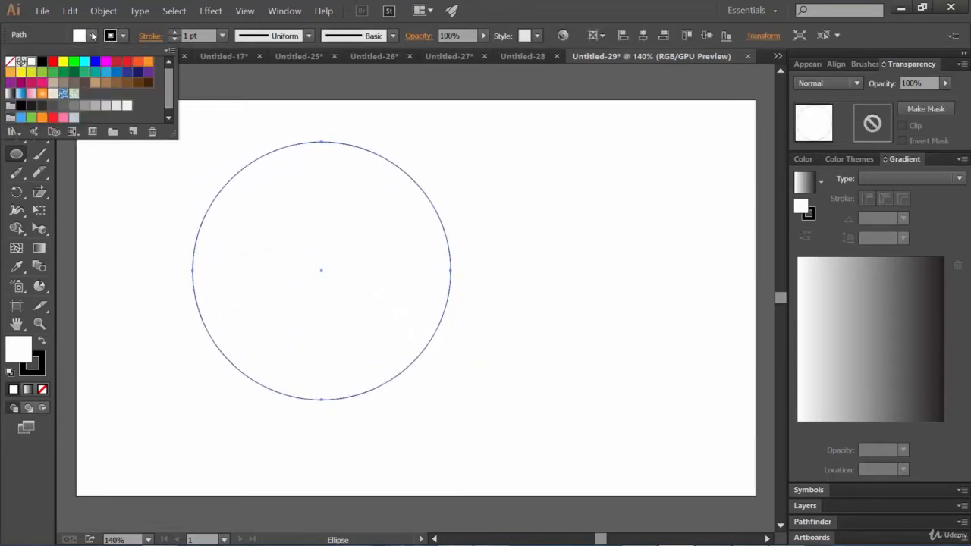
pyautogui.click(124, 66)
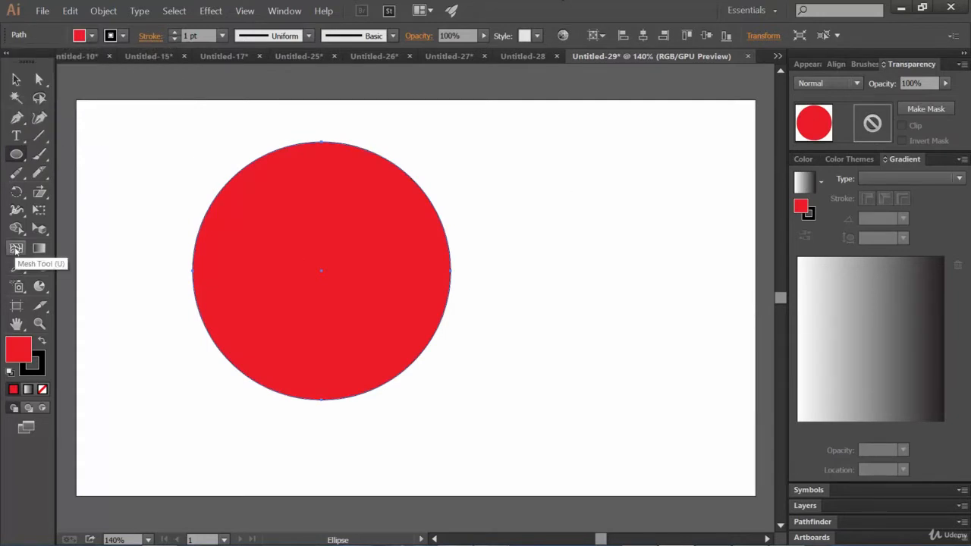
# Examine the mesh lines and highlights of the finished red sphere in the Untitled-15 document, with and without selection.
pyautogui.click(16, 249)
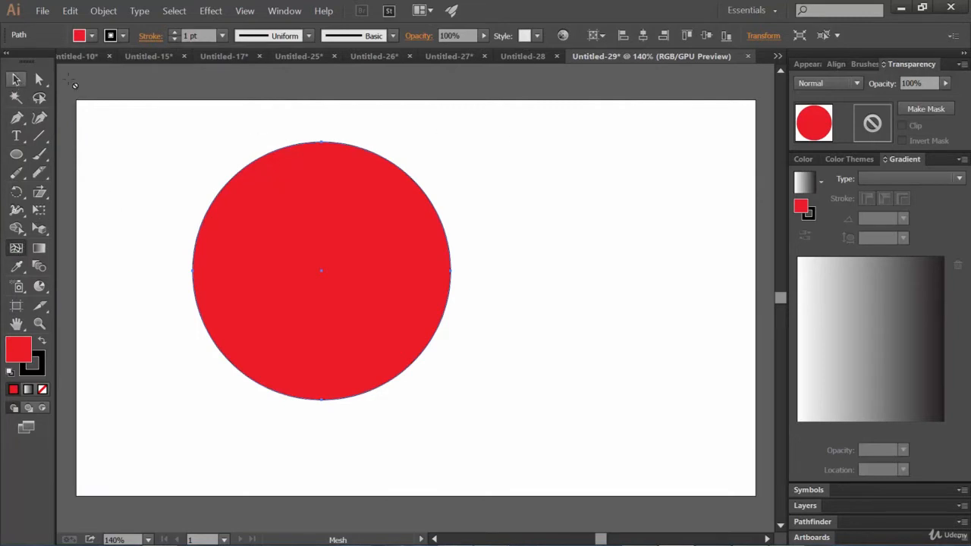
pyautogui.click(148, 61)
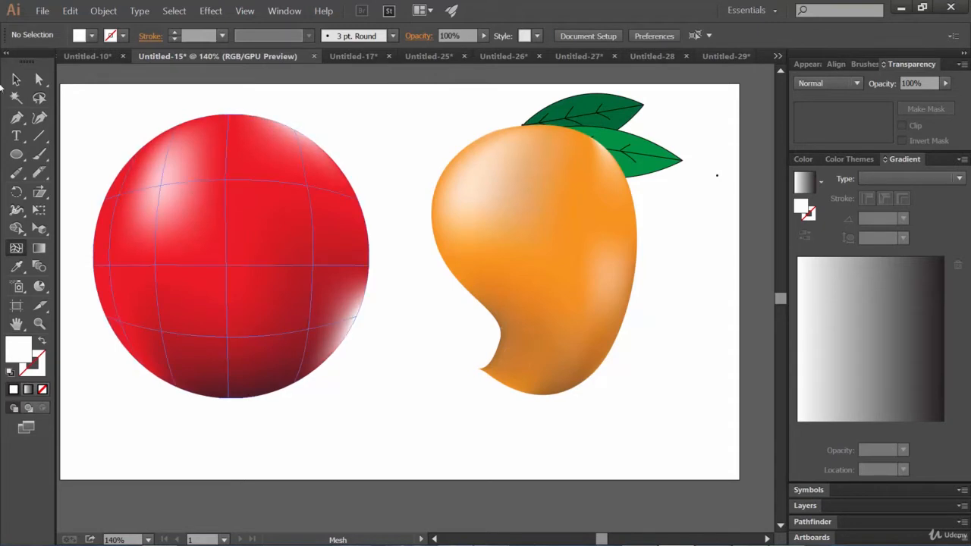
pyautogui.click(17, 80)
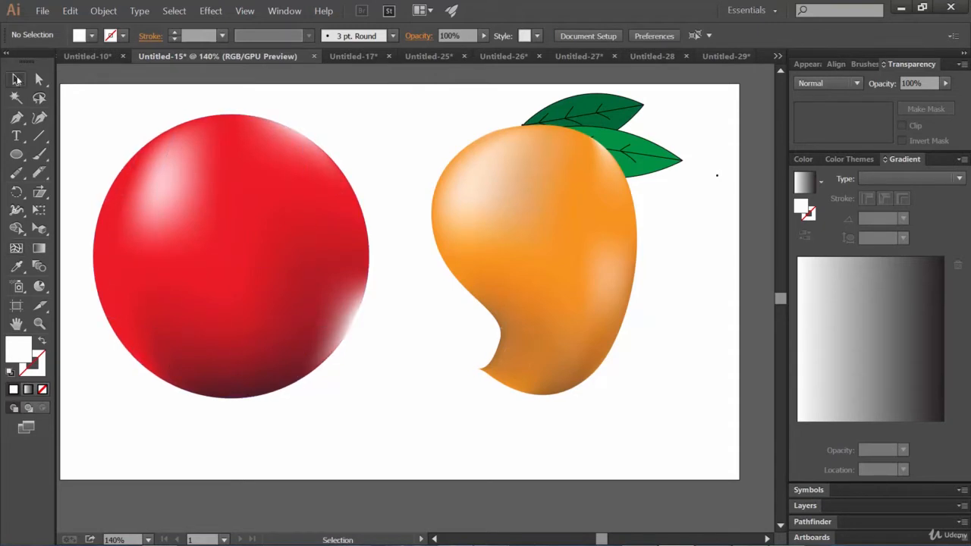
pyautogui.click(208, 204)
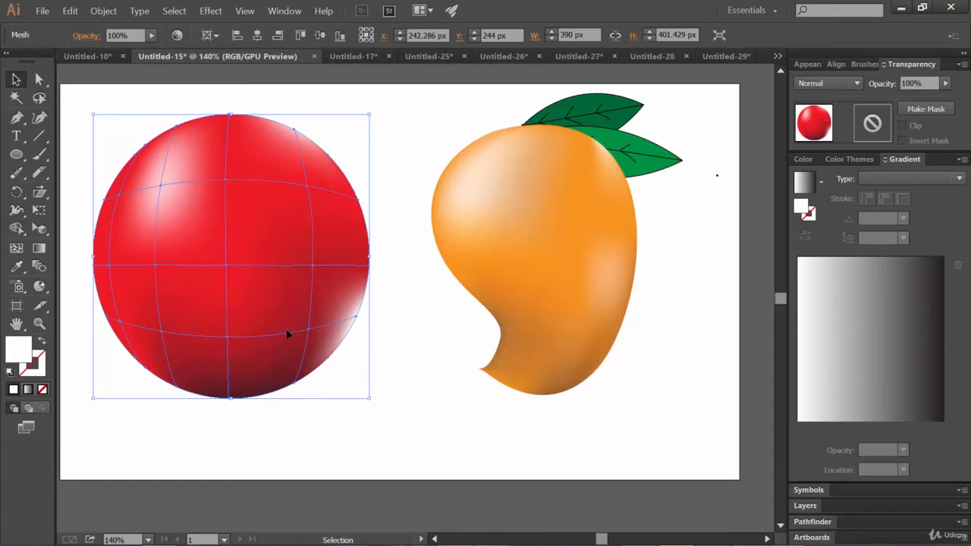
pyautogui.click(486, 441)
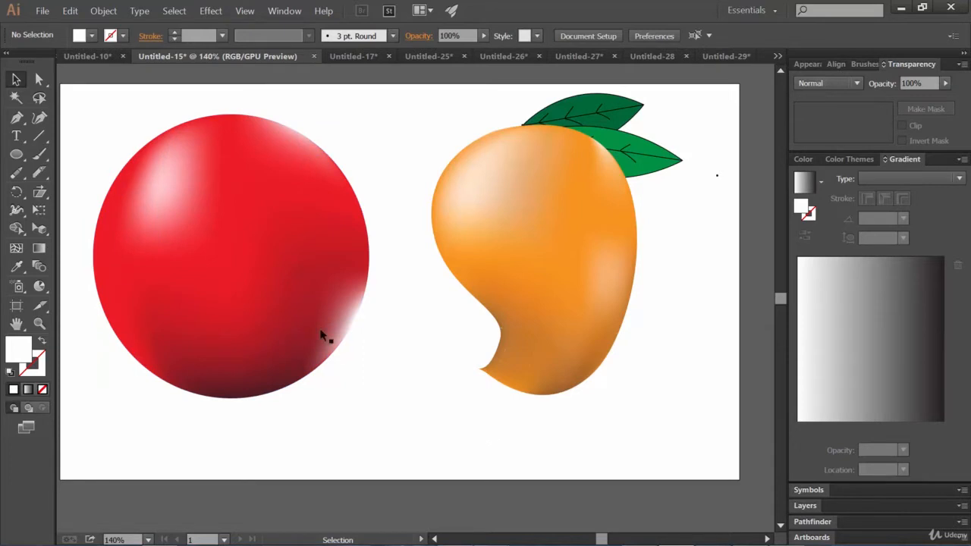
pyautogui.click(243, 279)
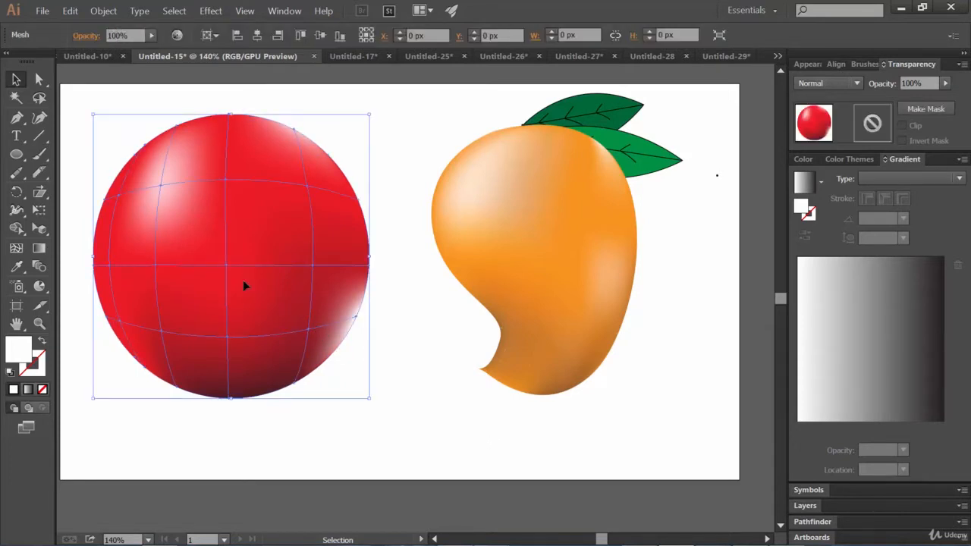
pyautogui.click(16, 82)
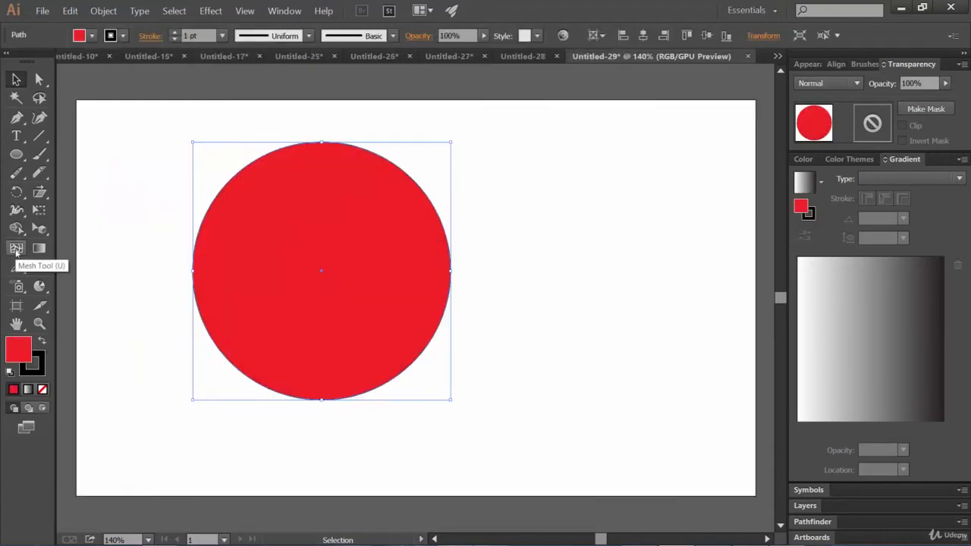
# Add a first gradient mesh point in the upper-left part of the red circle with the Mesh tool.
pyautogui.click(15, 248)
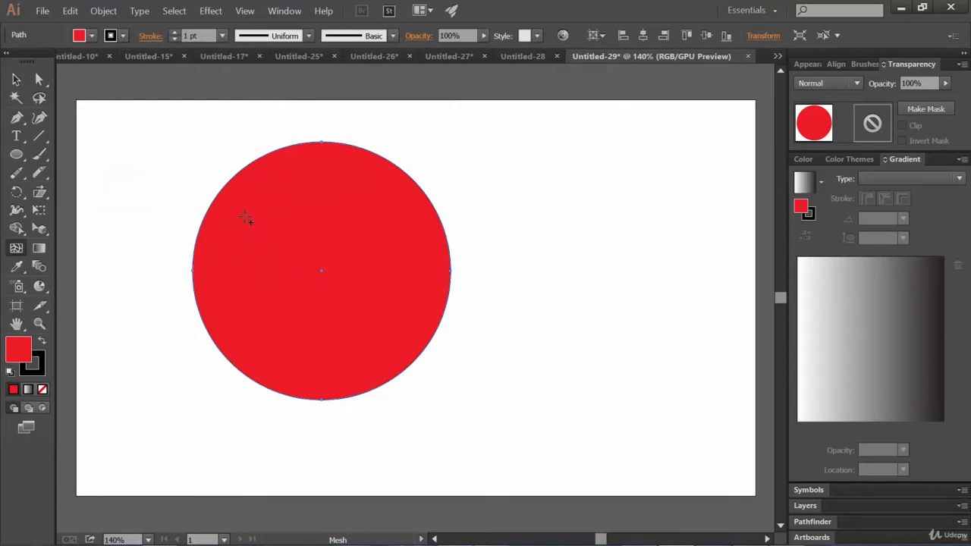
pyautogui.click(245, 218)
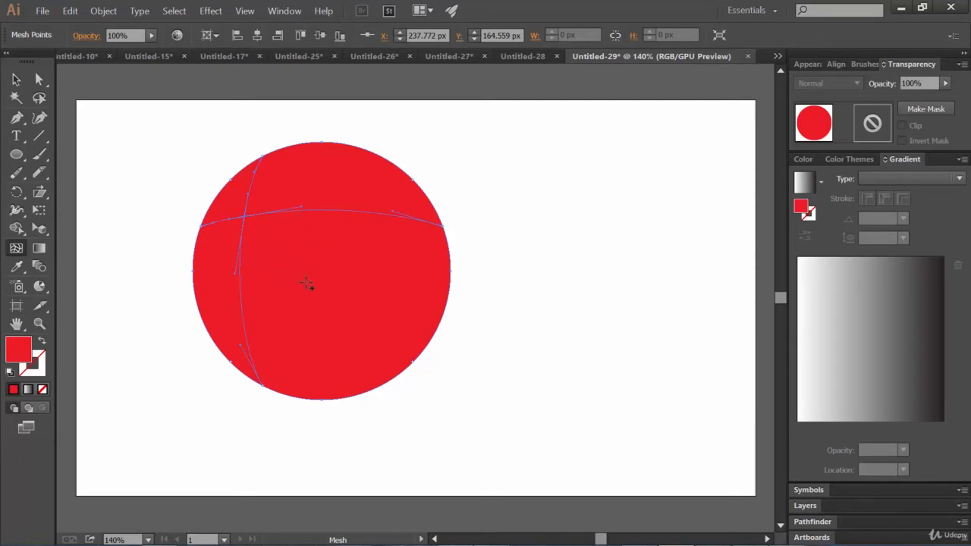
# Try adding six more mesh points across the circle, at its centre, lower right, upper mesh line and left edge.
pyautogui.click(303, 289)
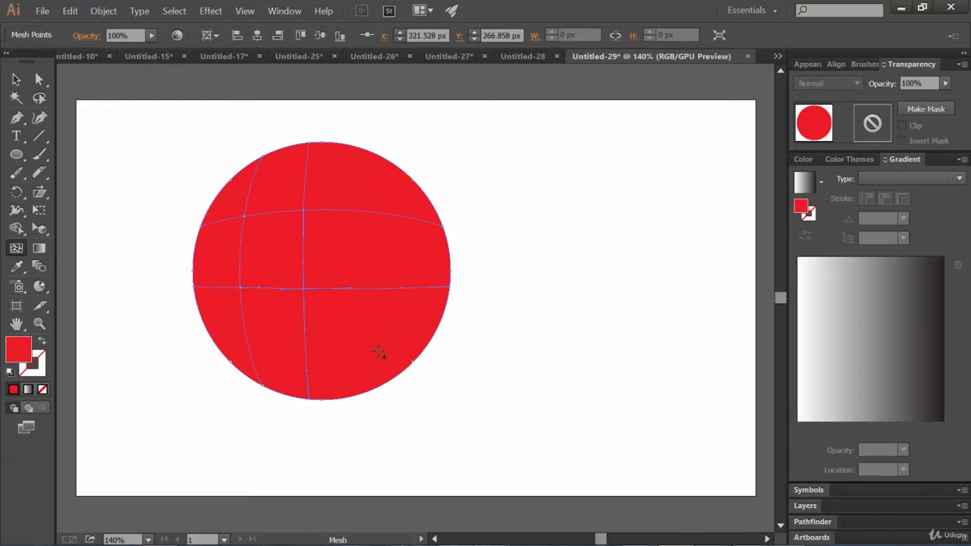
pyautogui.click(379, 353)
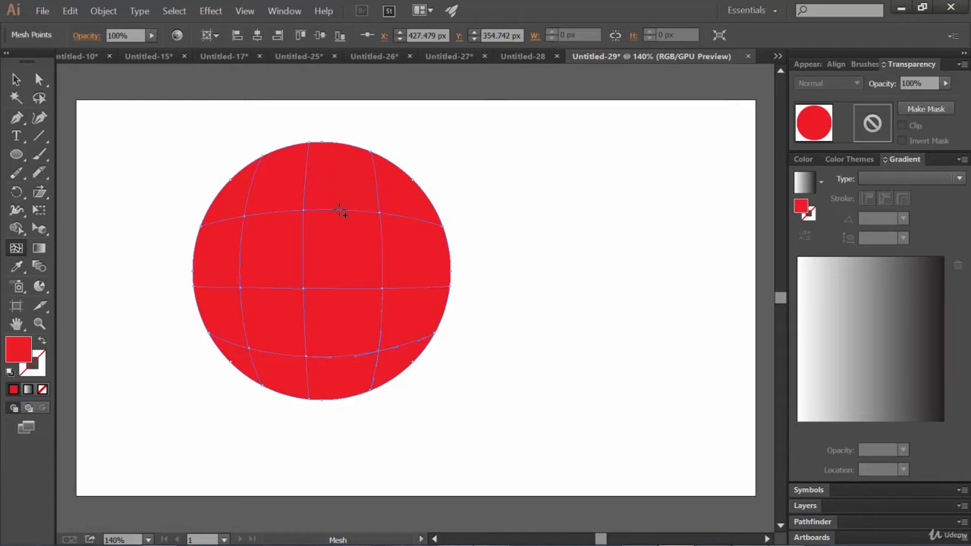
pyautogui.click(339, 210)
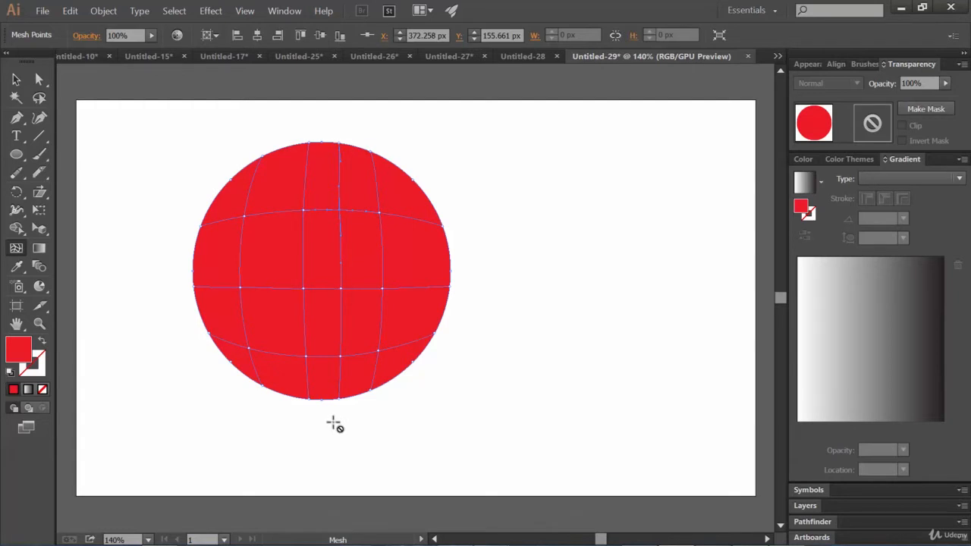
pyautogui.click(275, 214)
pyautogui.click(216, 252)
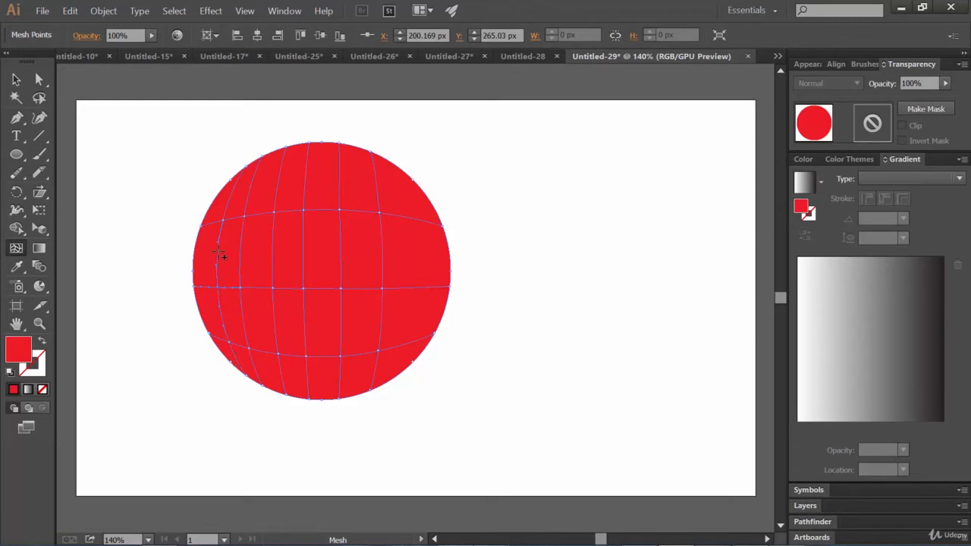
pyautogui.click(218, 251)
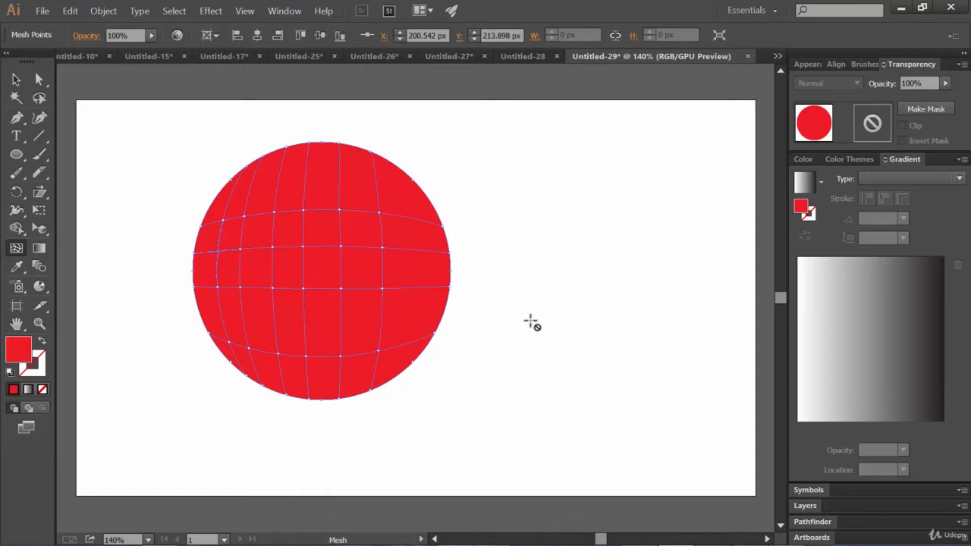
# Undo the extra mesh points, keeping only the first one in the circle's upper left.
pyautogui.hotkey('ctrl', 'z')
pyautogui.hotkey('ctrl', 'z')
pyautogui.hotkey('ctrl', 'z')
pyautogui.hotkey('ctrl', 'z')
pyautogui.hotkey('ctrl', 'z')
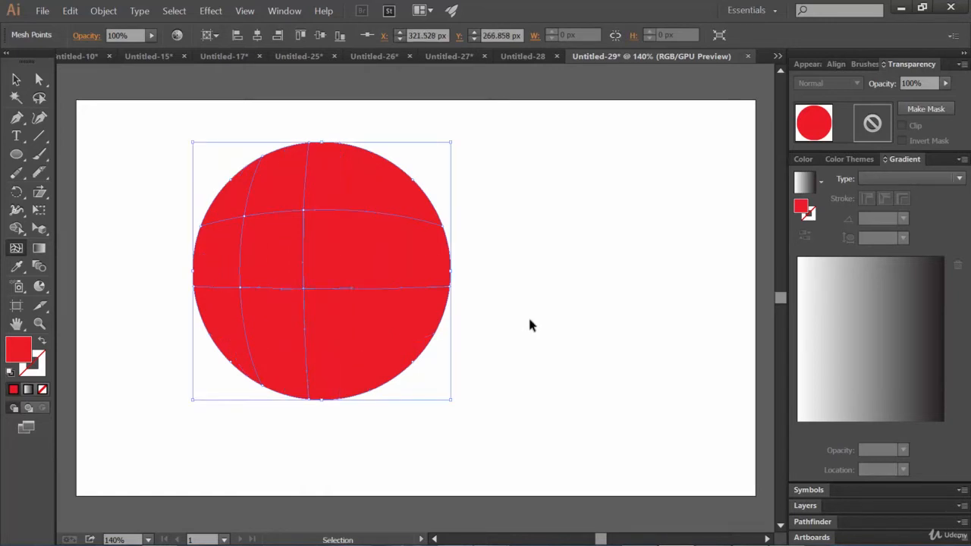
pyautogui.hotkey('ctrl', 'z')
pyautogui.hotkey('ctrl', 'z')
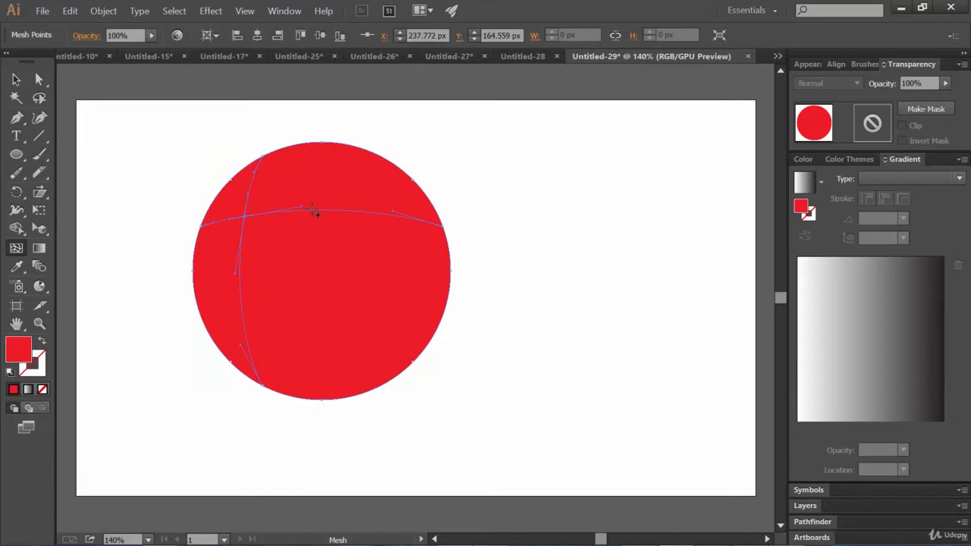
# Add mesh points at the middle and right of the upper mesh line and two down the left one, then deselect the circle.
pyautogui.click(309, 211)
pyautogui.click(379, 217)
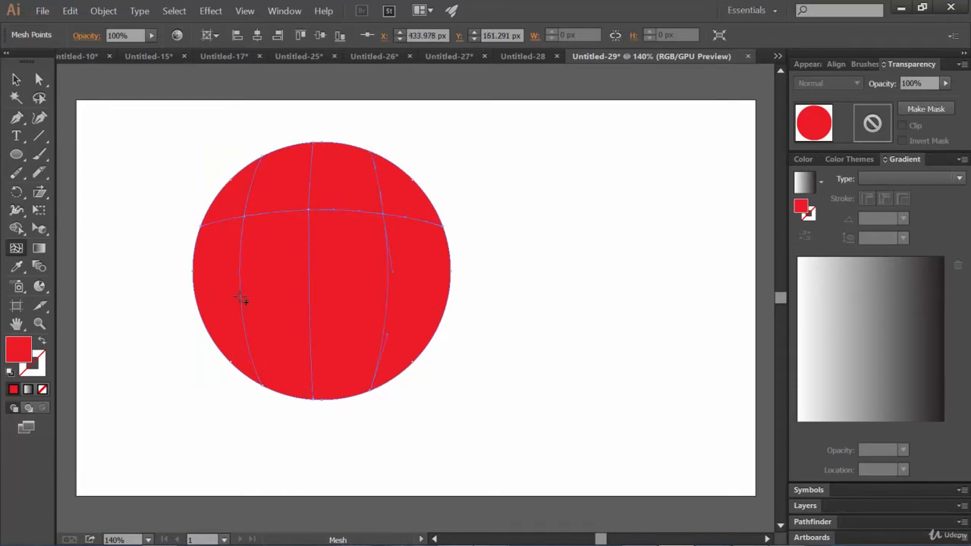
pyautogui.click(241, 296)
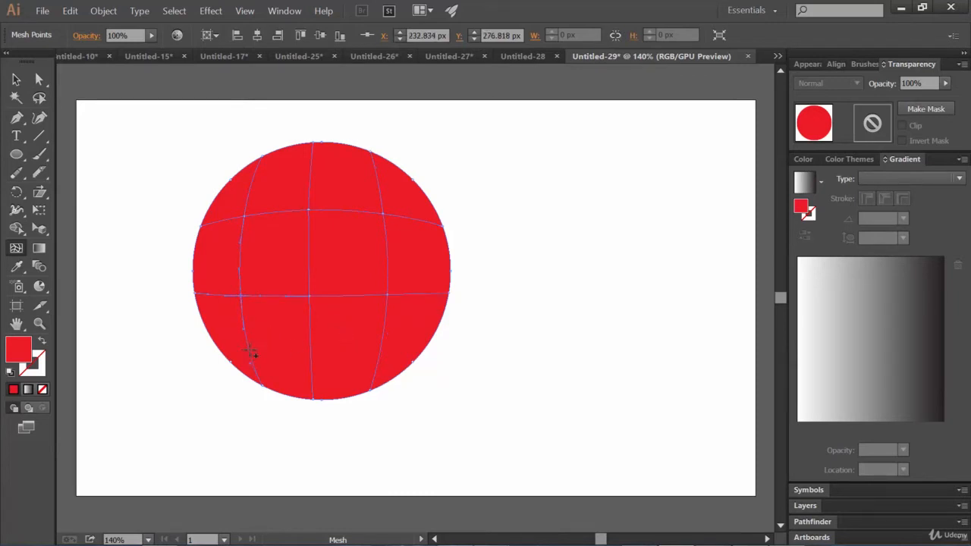
pyautogui.click(250, 352)
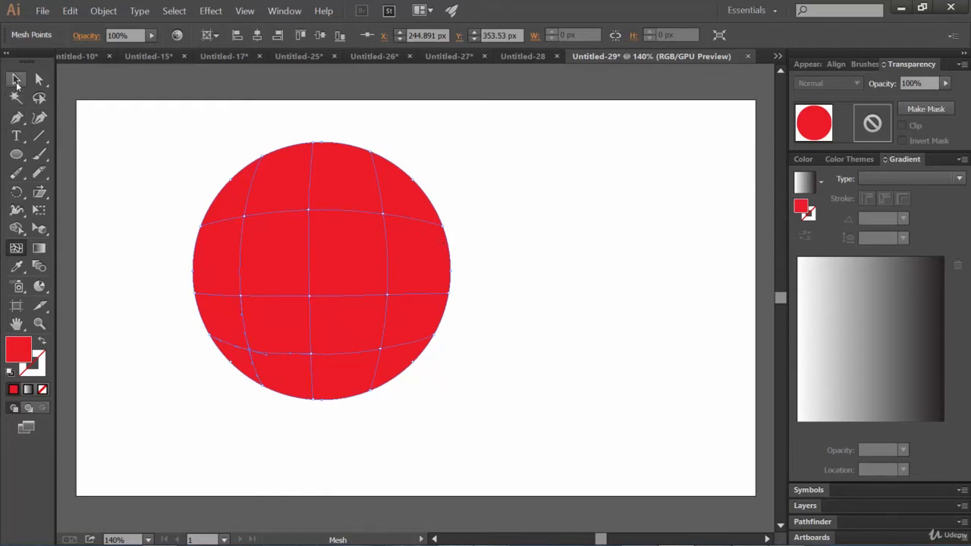
pyautogui.click(16, 80)
pyautogui.click(553, 277)
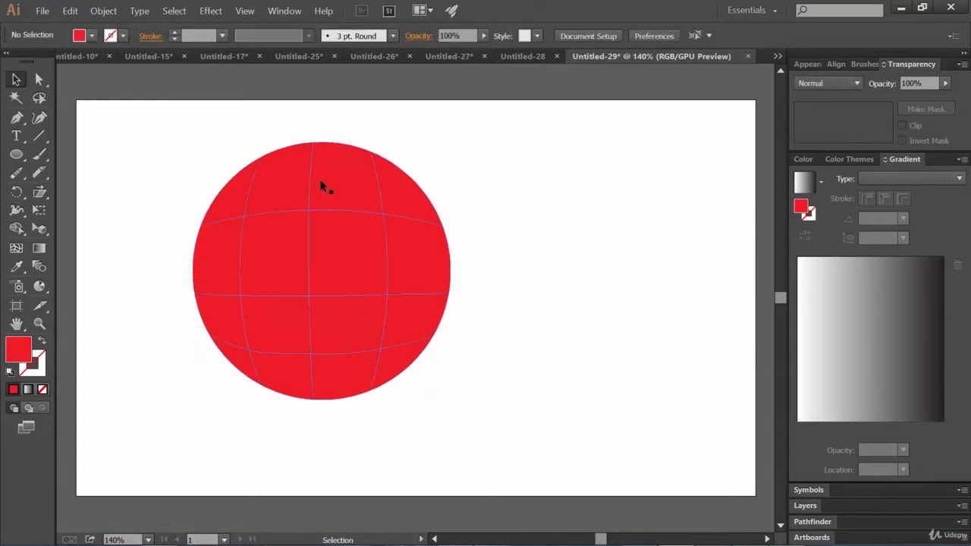
pyautogui.click(323, 243)
pyautogui.click(523, 251)
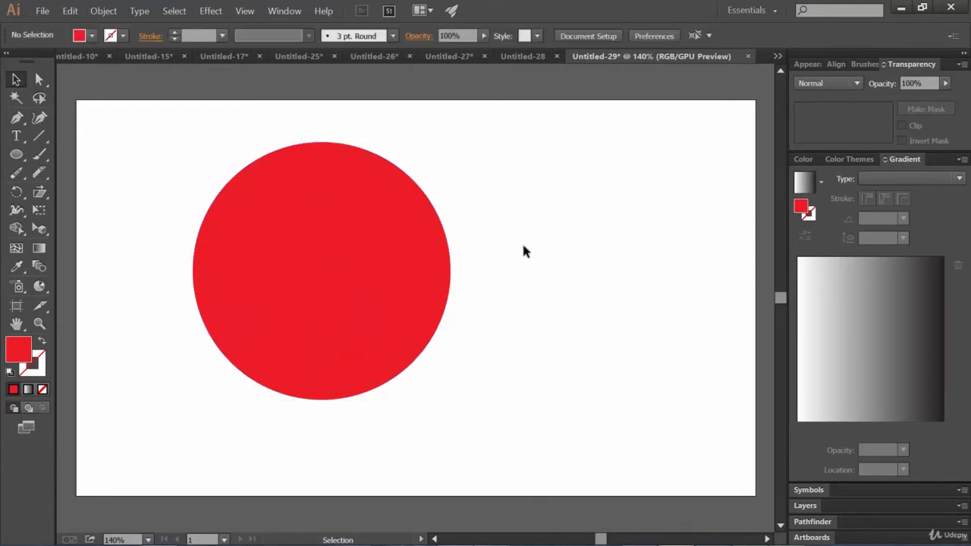
# Colour the circle's upper-left mesh point light pink with the Direct Selection tool to create a highlight, and deselect it.
pyautogui.click(384, 271)
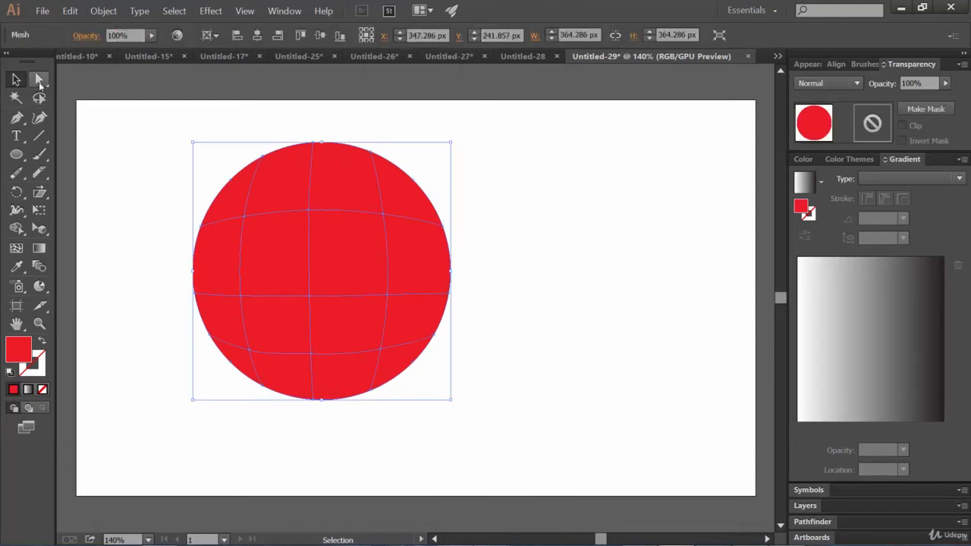
pyautogui.click(38, 80)
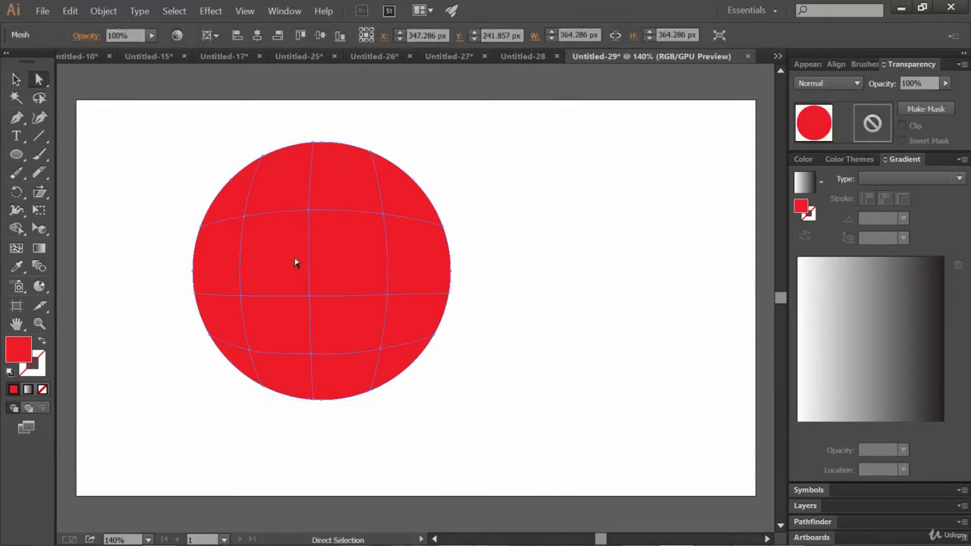
pyautogui.click(246, 218)
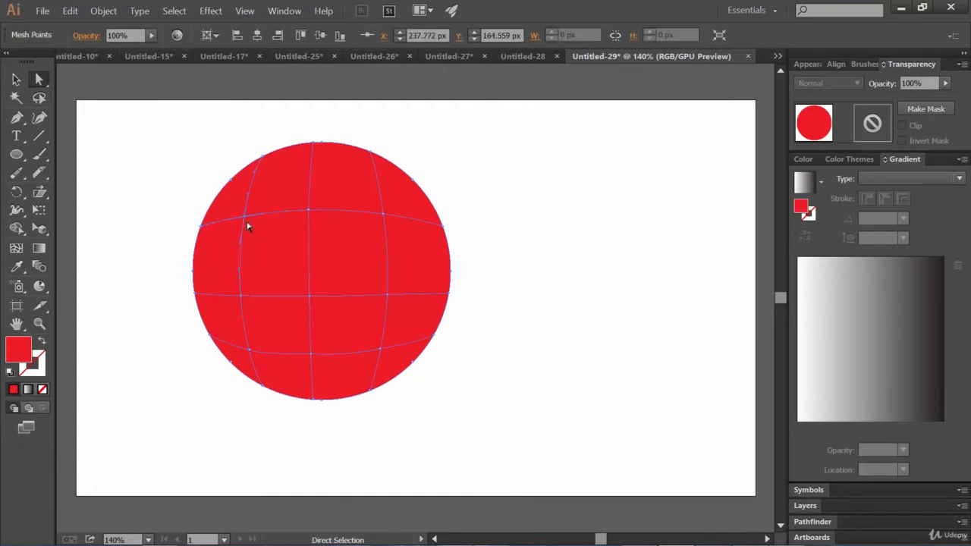
pyautogui.click(567, 231)
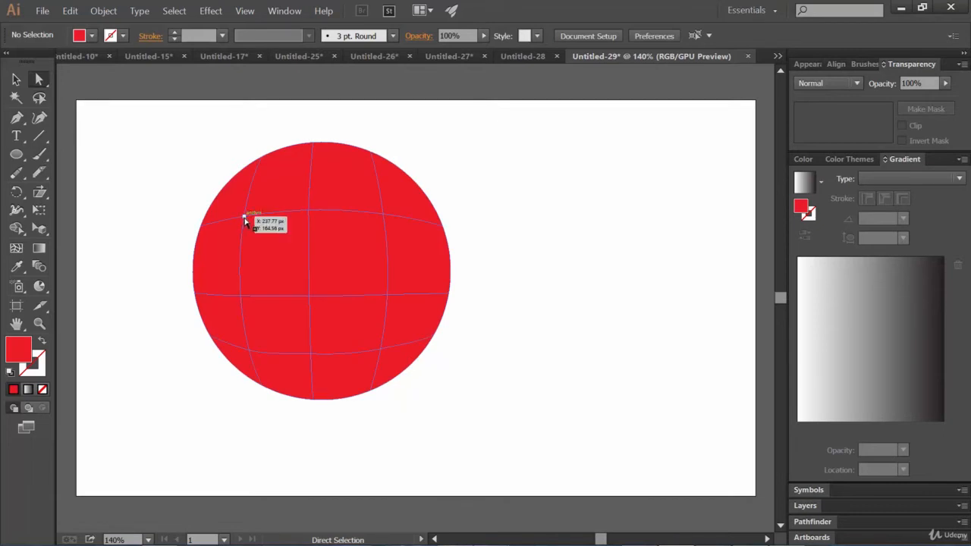
pyautogui.click(245, 221)
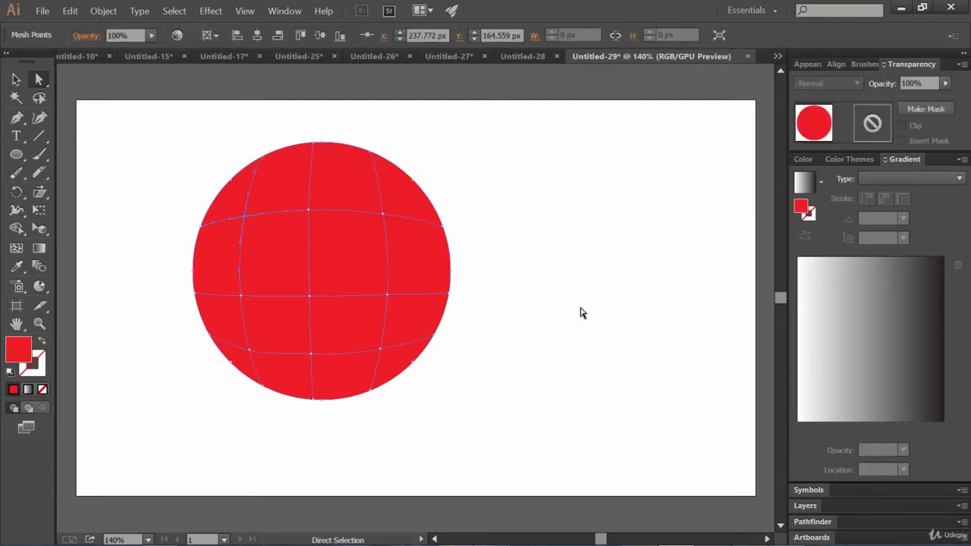
pyautogui.doubleClick(20, 355)
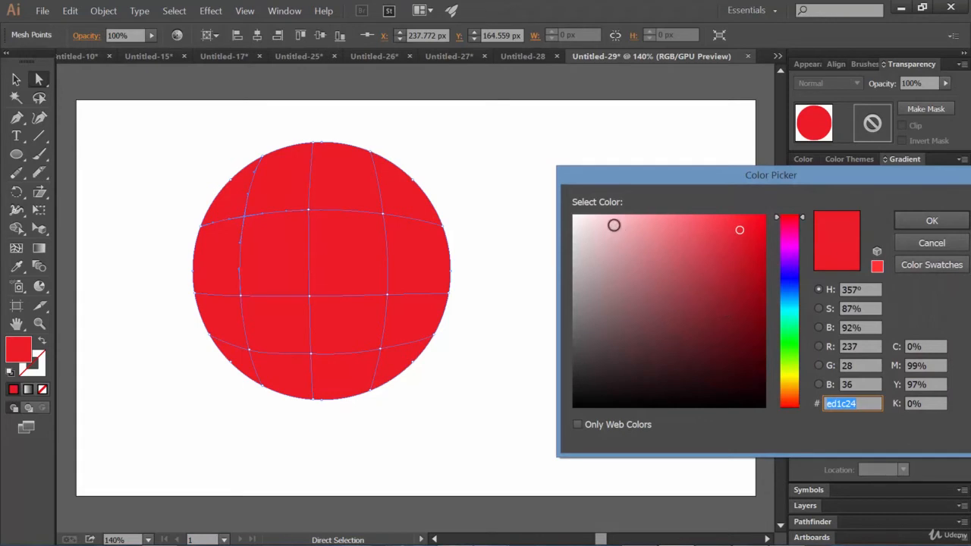
pyautogui.click(599, 215)
pyautogui.click(932, 221)
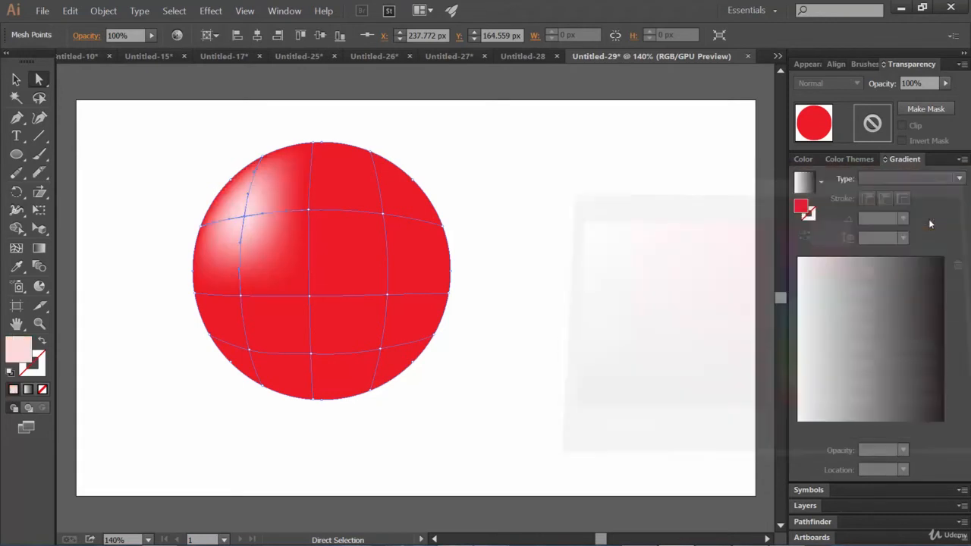
pyautogui.click(700, 384)
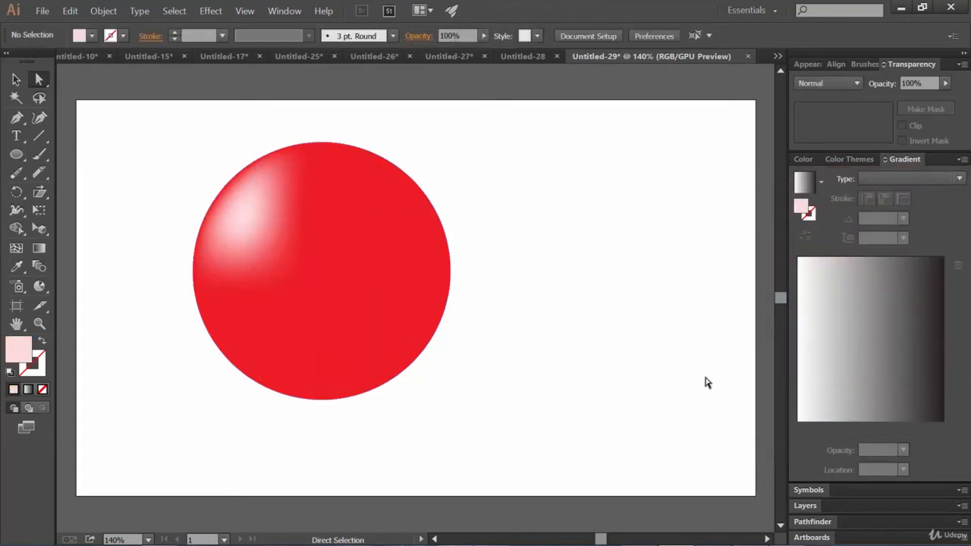
# Try a deeper pink, ed98a3, on the upper-left mesh point of the circle and deselect it to judge the highlight.
pyautogui.click(244, 221)
pyautogui.doubleClick(19, 349)
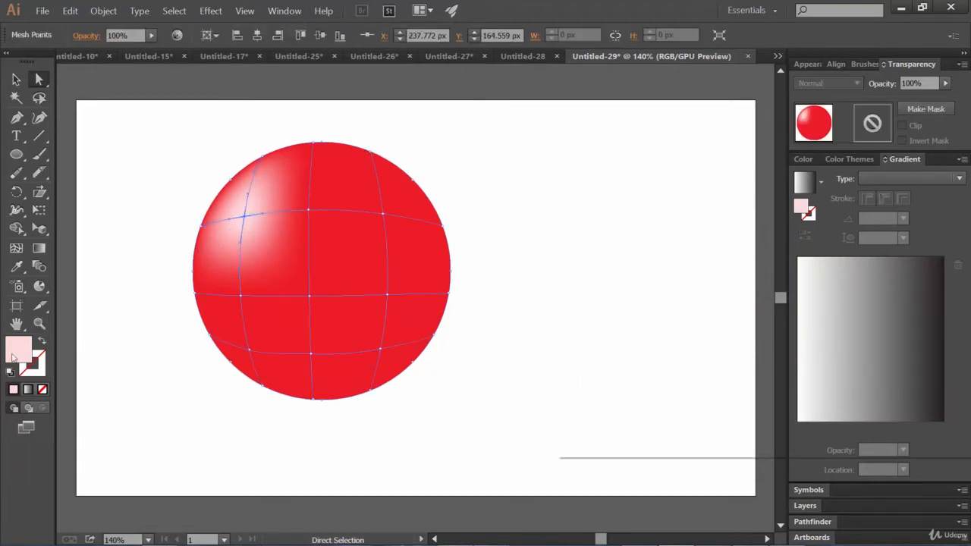
pyautogui.moveTo(660, 219)
pyautogui.mouseDown()
pyautogui.moveTo(633, 226)
pyautogui.moveTo(643, 228)
pyautogui.mouseUp()
pyautogui.click(931, 220)
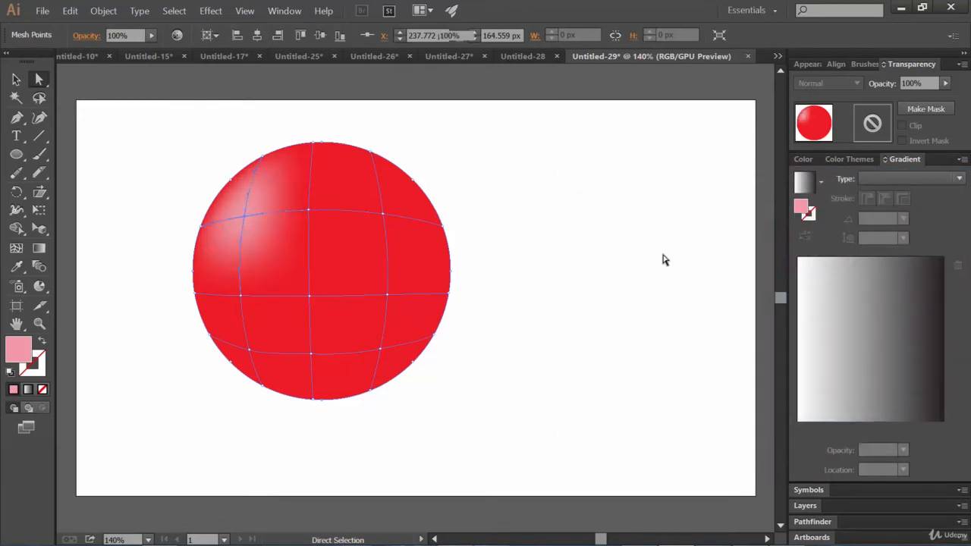
pyautogui.click(664, 261)
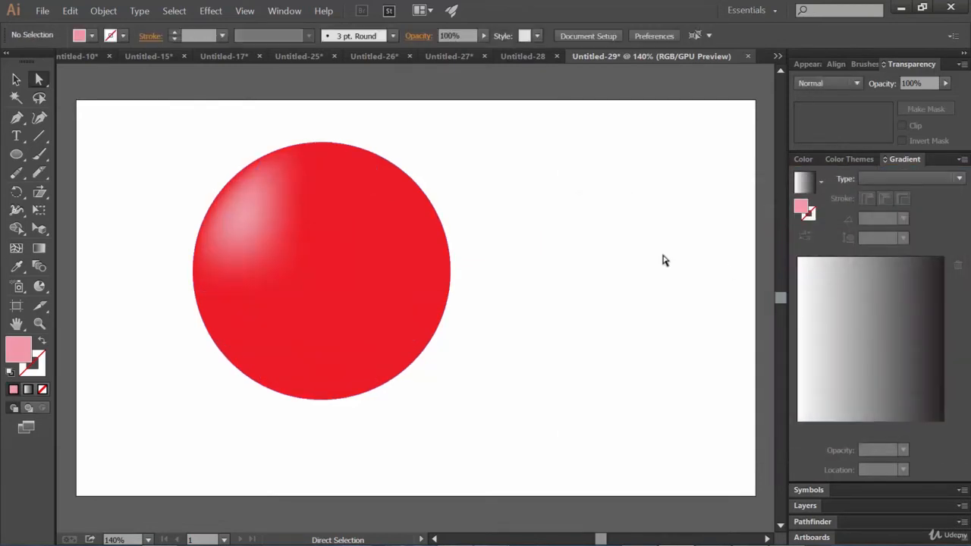
# Recolour the circle's upper-left mesh point to light pink ffc2cc and deselect it.
pyautogui.click(245, 218)
pyautogui.doubleClick(21, 347)
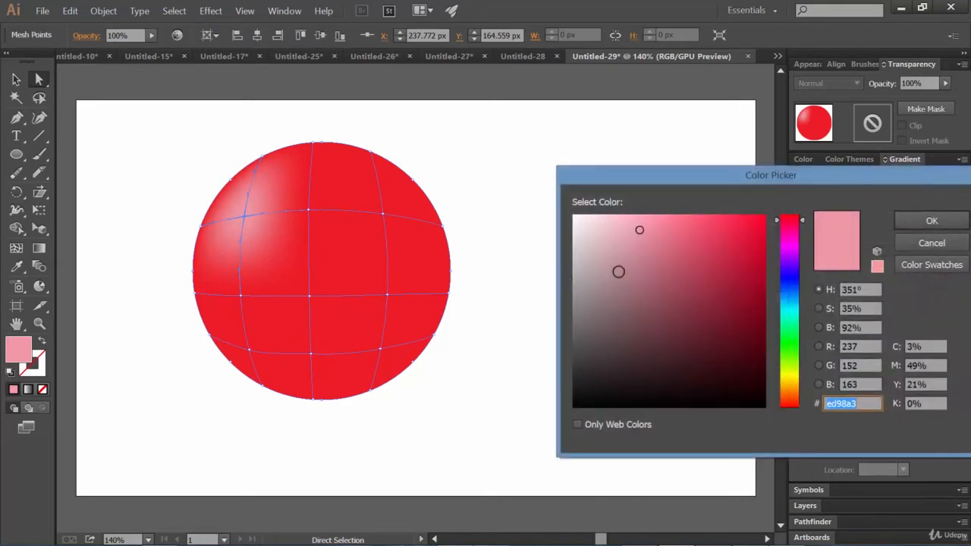
pyautogui.click(620, 215)
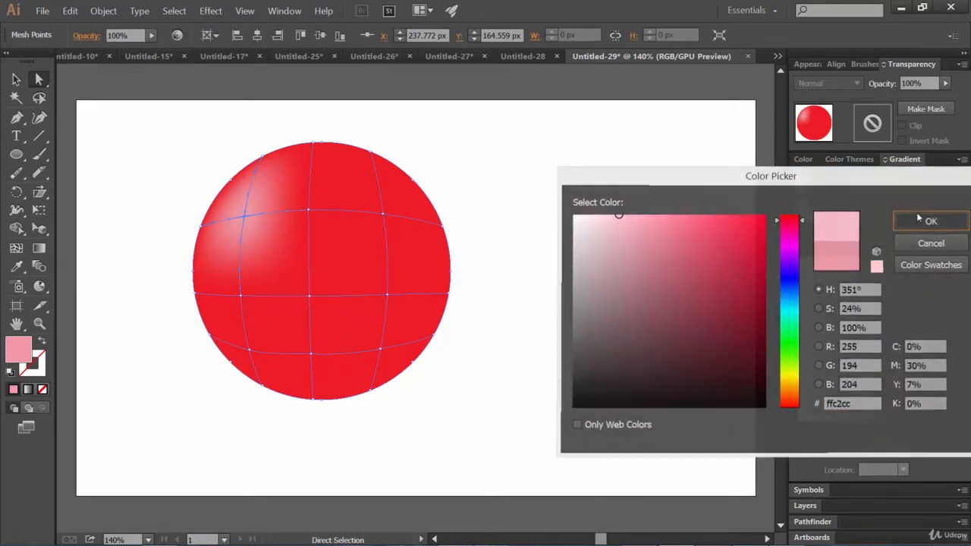
pyautogui.click(932, 220)
pyautogui.click(653, 256)
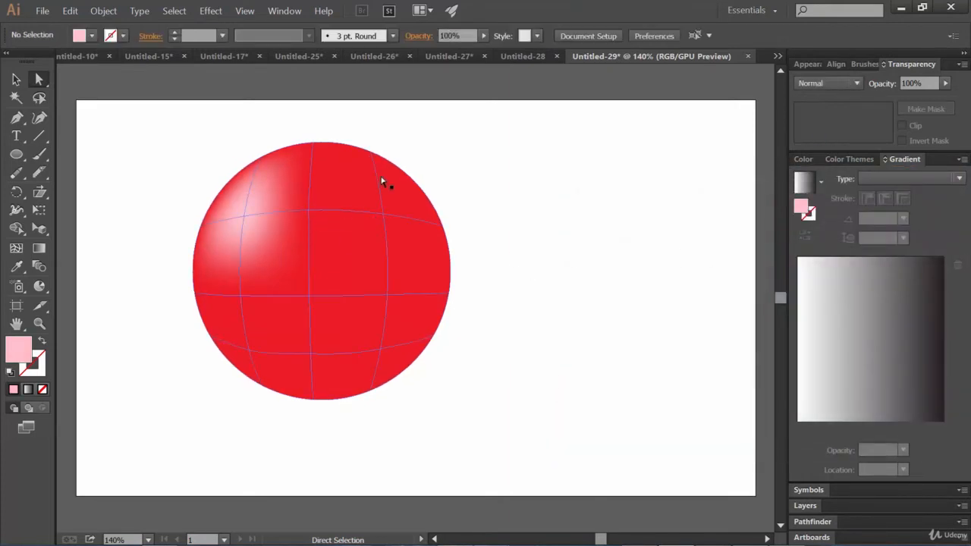
# Add a second highlight by colouring the mesh point on the circle's upper-right rim very pale pink, ffe9eb, and deselect.
pyautogui.click(372, 155)
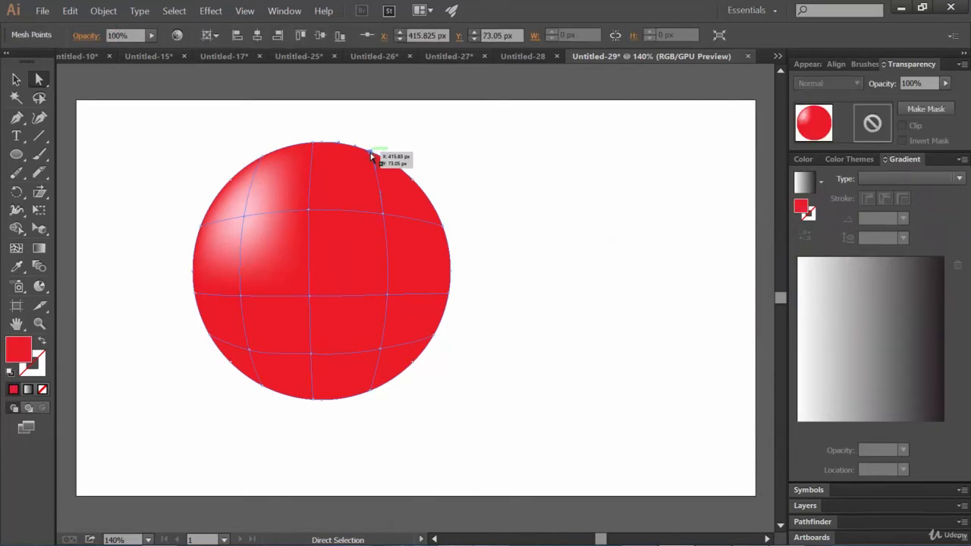
pyautogui.doubleClick(23, 351)
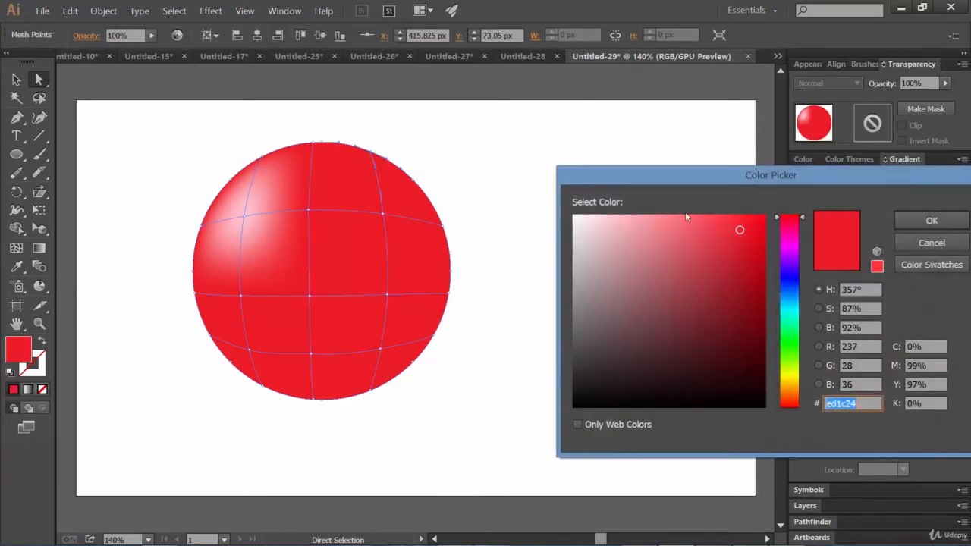
pyautogui.click(604, 212)
pyautogui.click(585, 211)
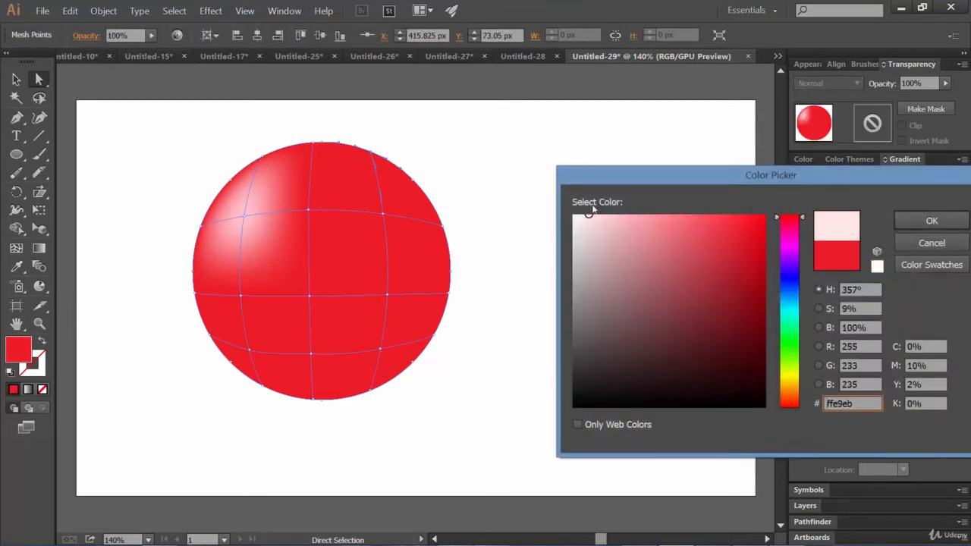
pyautogui.click(932, 220)
pyautogui.click(658, 241)
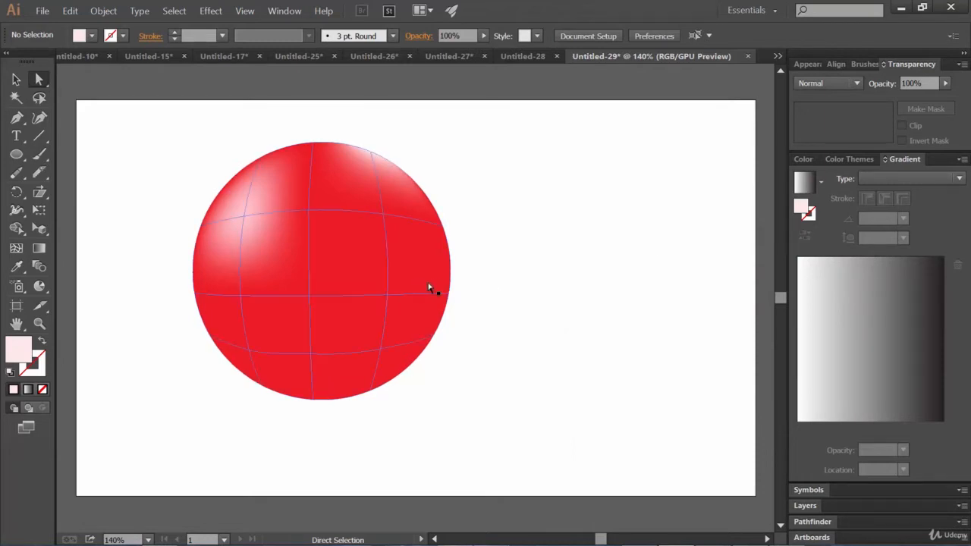
# Start the shadow by colouring the mesh point on the circle's lower-right rim dark red, 931c25, and deselect.
pyautogui.click(434, 340)
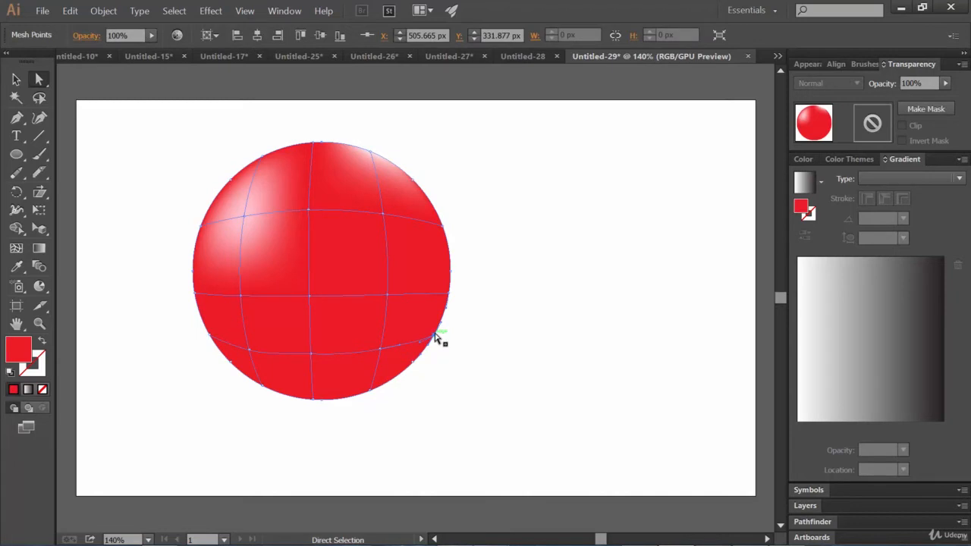
pyautogui.doubleClick(16, 354)
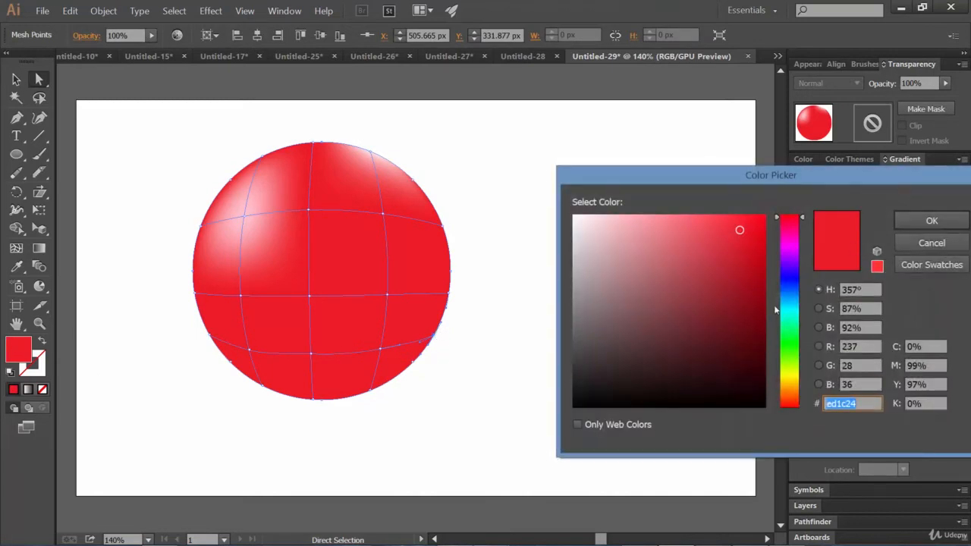
pyautogui.moveTo(735, 294)
pyautogui.mouseDown()
pyautogui.moveTo(722, 309)
pyautogui.moveTo(729, 296)
pyautogui.mouseUp()
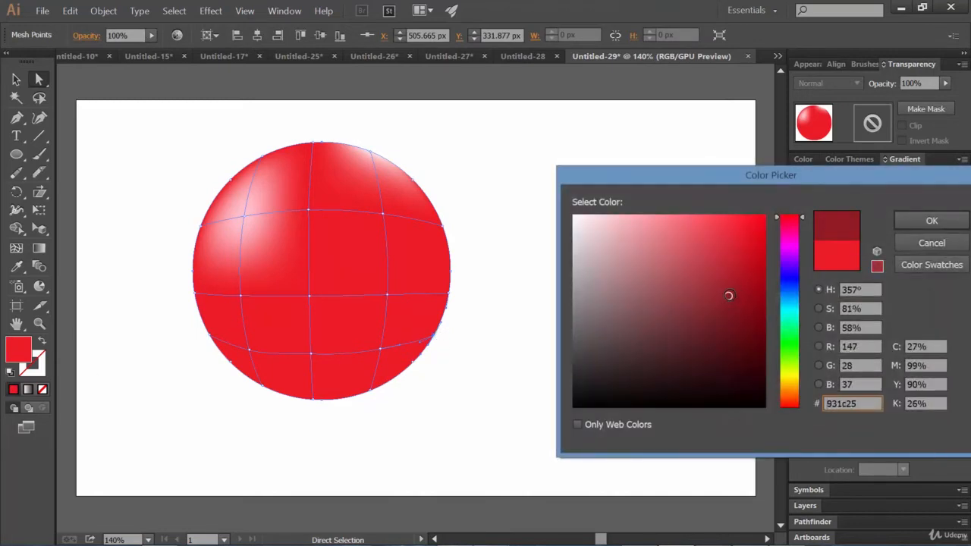
pyautogui.click(932, 221)
pyautogui.click(626, 322)
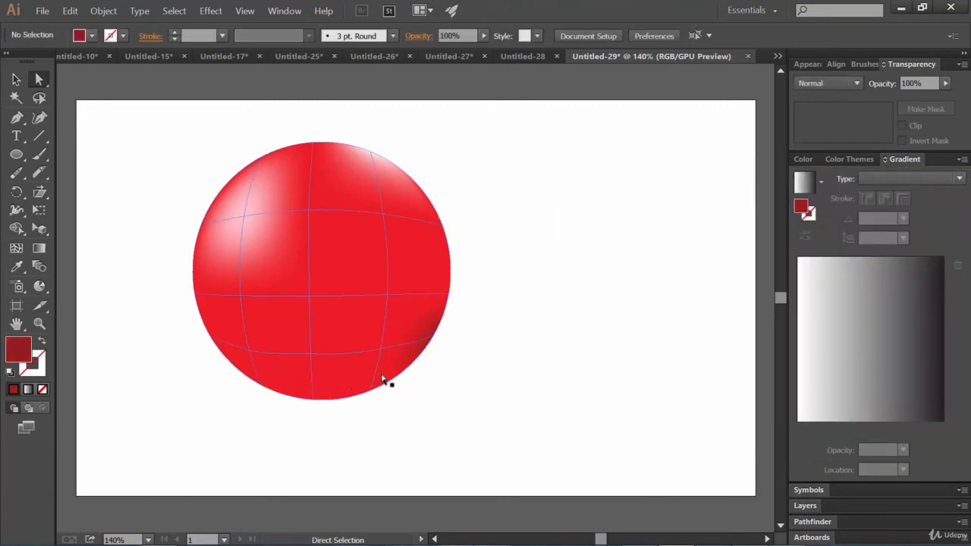
# Colour the inner mesh point in the circle's lower right a darker red, bc202c, and deselect.
pyautogui.click(384, 353)
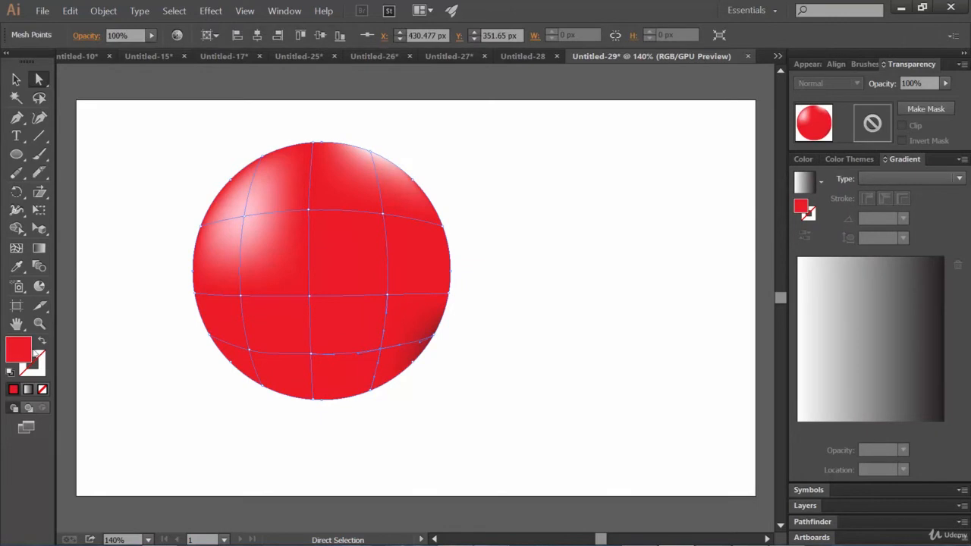
pyautogui.doubleClick(18, 350)
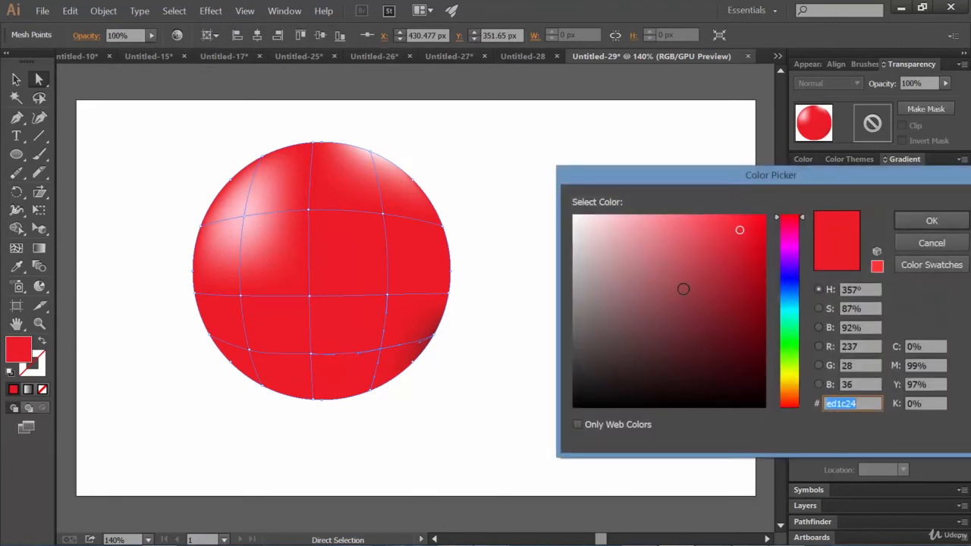
pyautogui.click(735, 264)
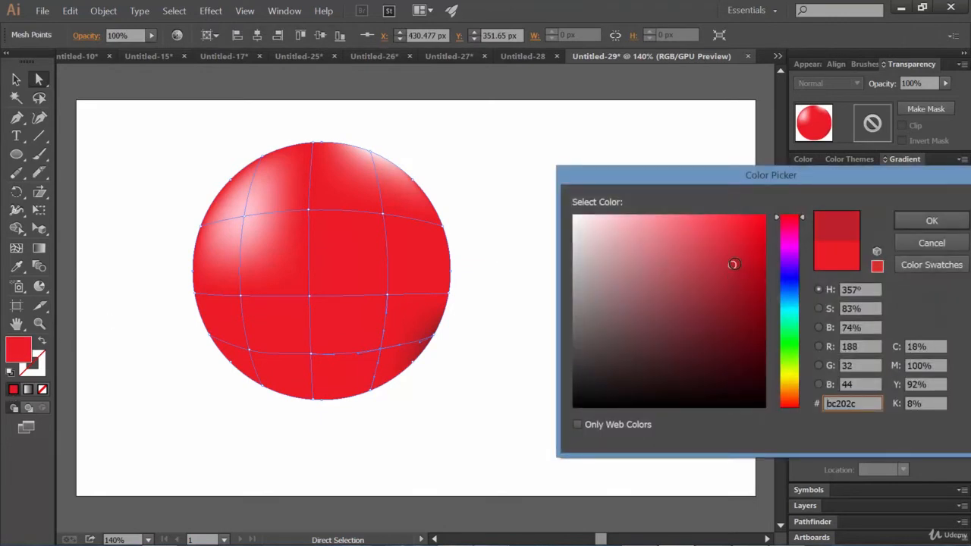
pyautogui.click(932, 221)
pyautogui.click(542, 367)
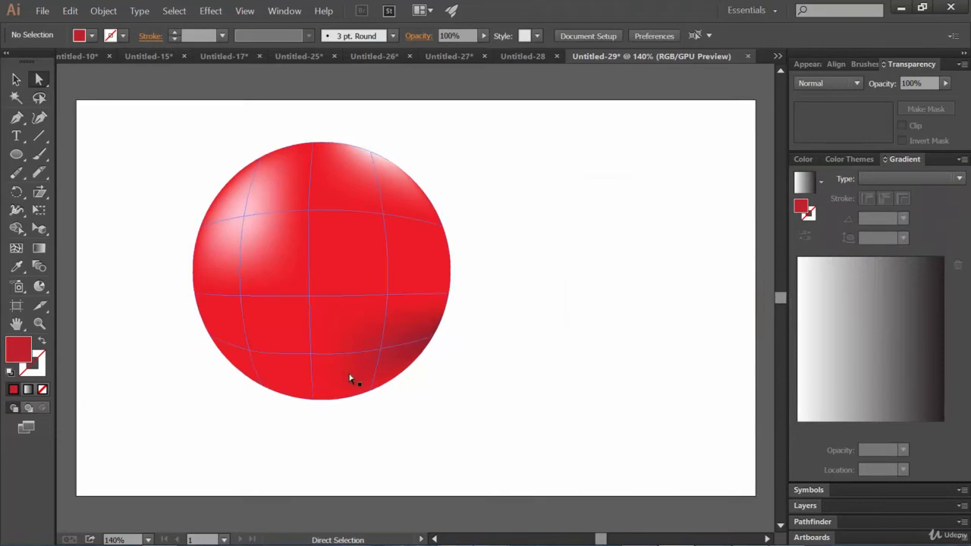
# Colour the rim mesh point directly below the lower-right inner one darker red, ba202c, and deselect.
pyautogui.click(372, 395)
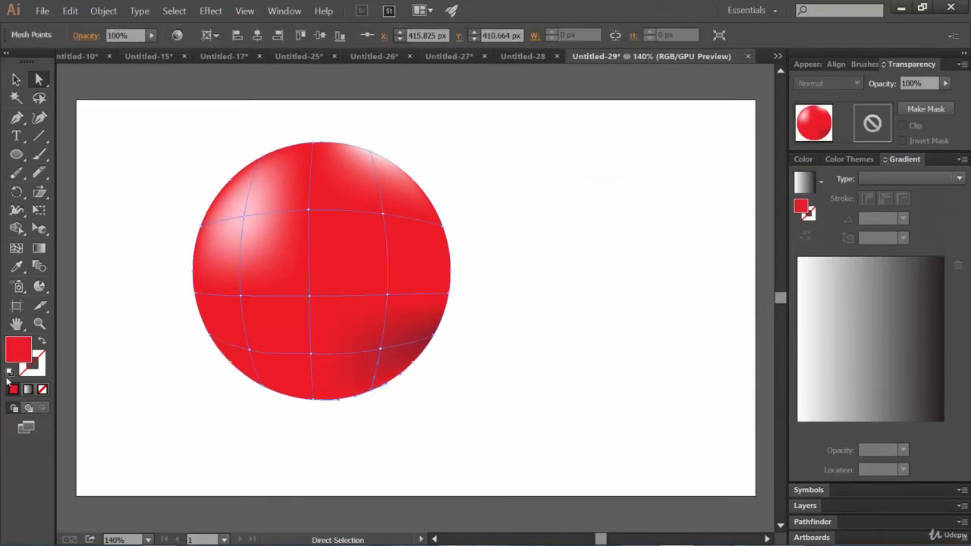
pyautogui.doubleClick(21, 356)
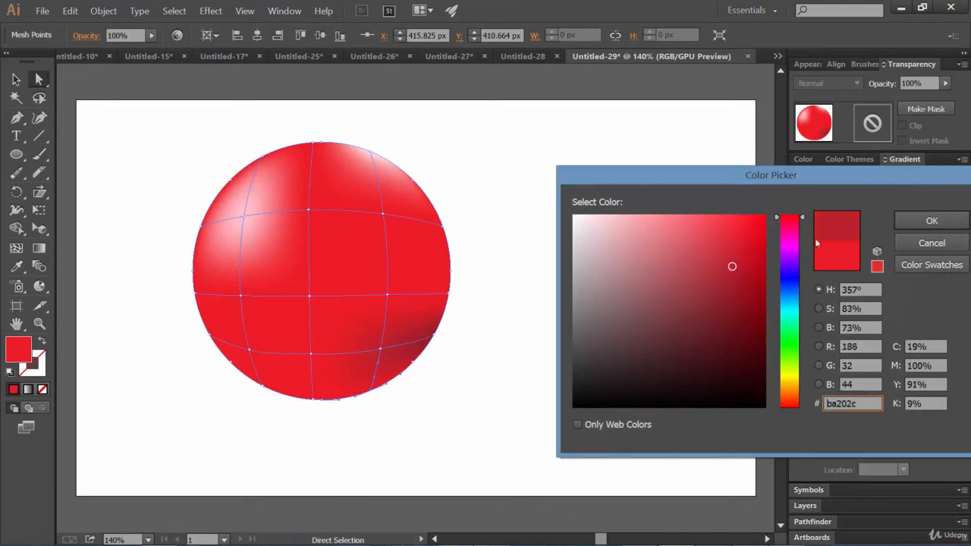
pyautogui.click(928, 219)
pyautogui.click(510, 394)
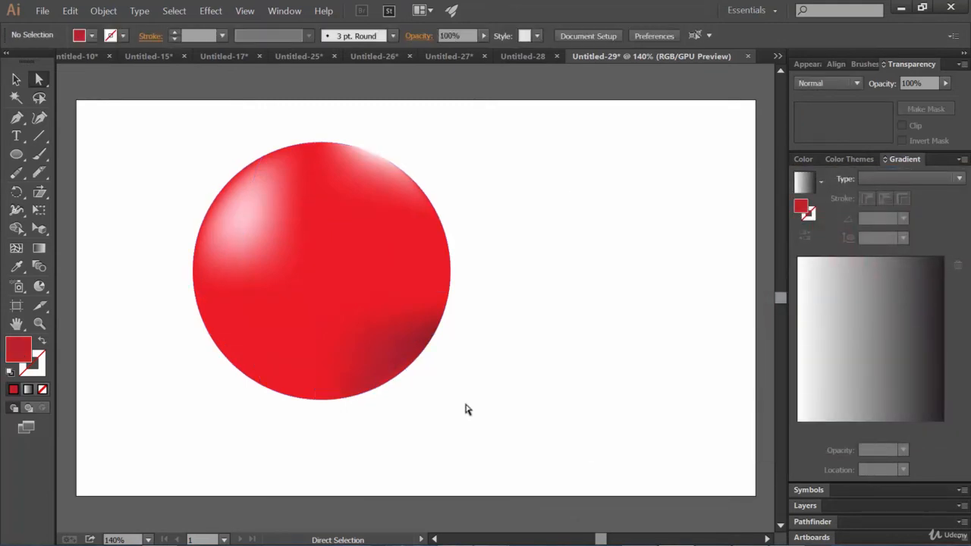
# Deepen the shadow at the circle's base by colouring the bottom-centre rim mesh point dark red, 7f1f26, and deselect.
pyautogui.click(316, 400)
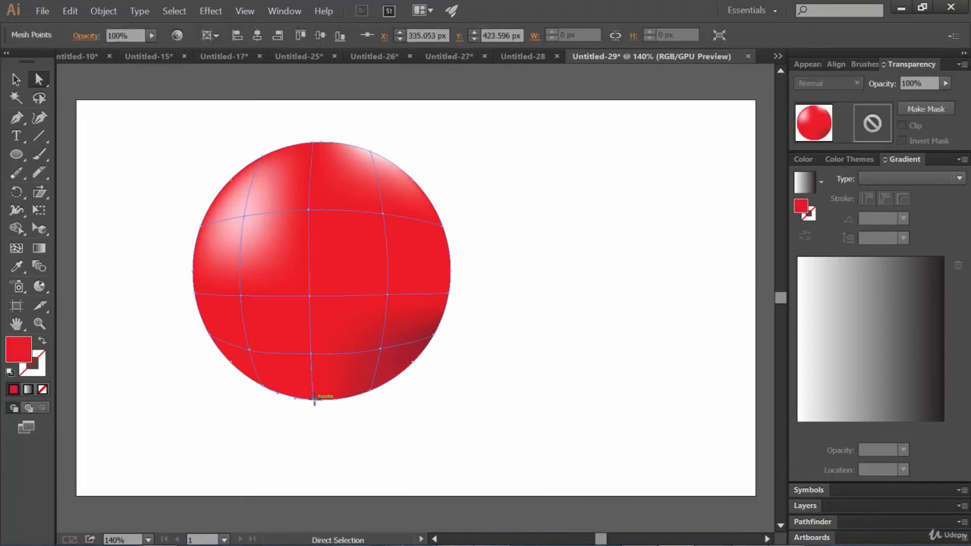
pyautogui.doubleClick(18, 354)
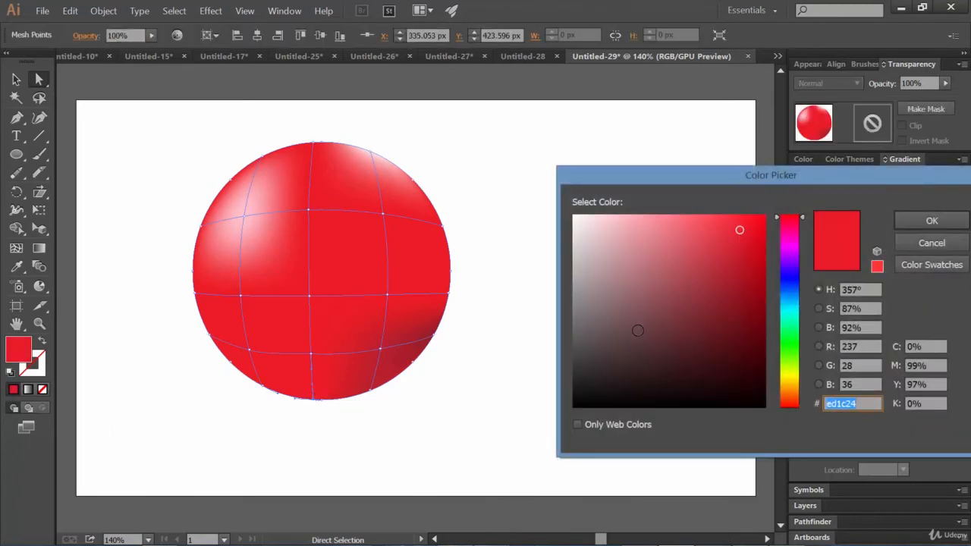
pyautogui.moveTo(724, 311); pyautogui.dragTo(719, 311)
pyautogui.click(932, 225)
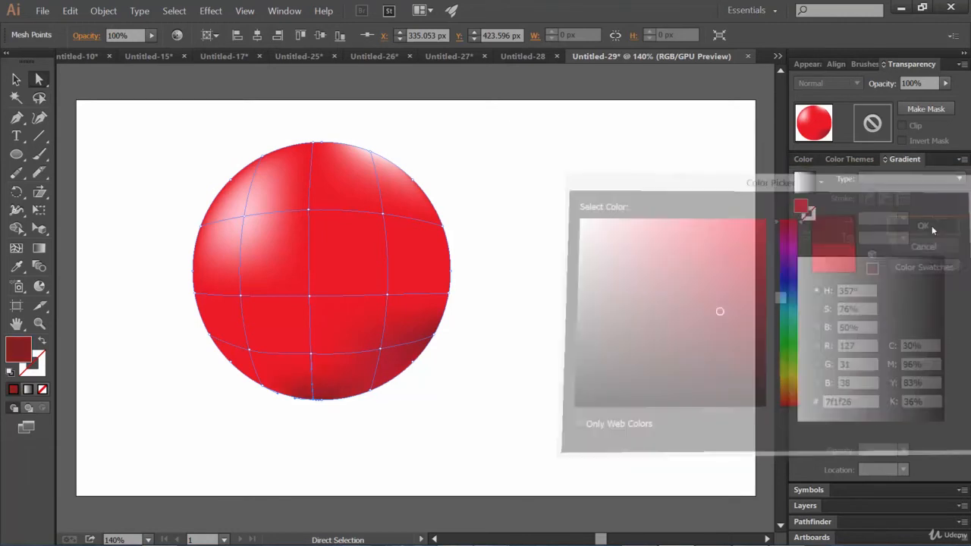
pyautogui.click(497, 392)
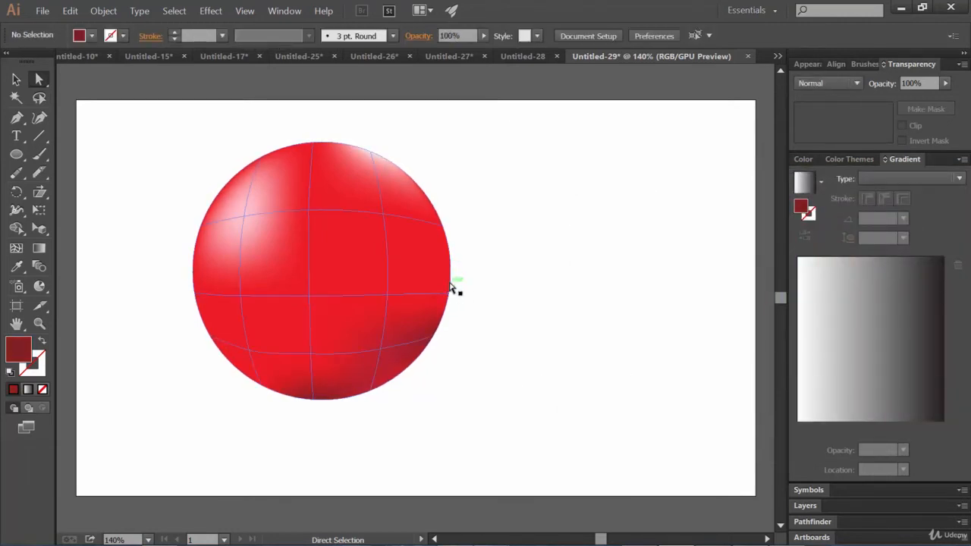
# Try shading the inner mesh point in the circle's lower left with darker red b72934, and deselect to judge it.
pyautogui.click(255, 357)
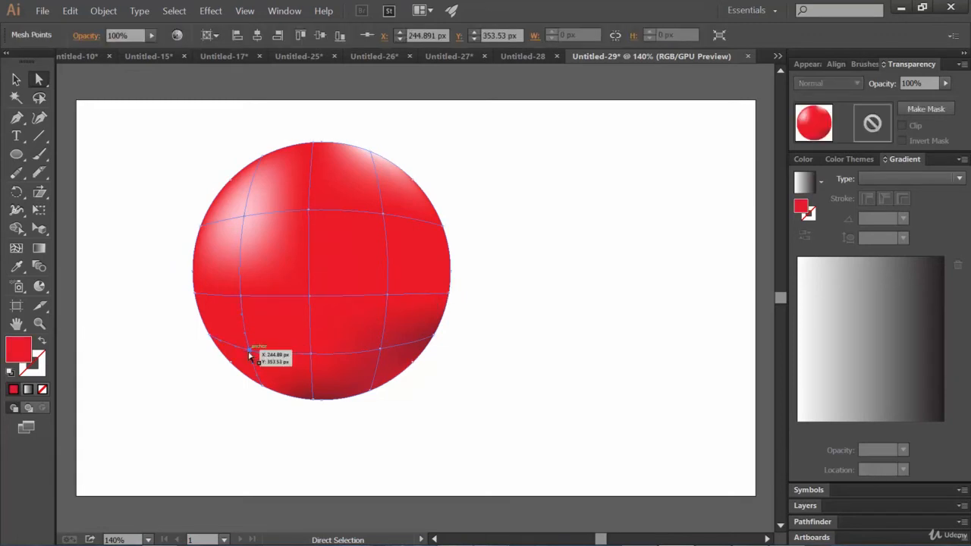
pyautogui.doubleClick(17, 353)
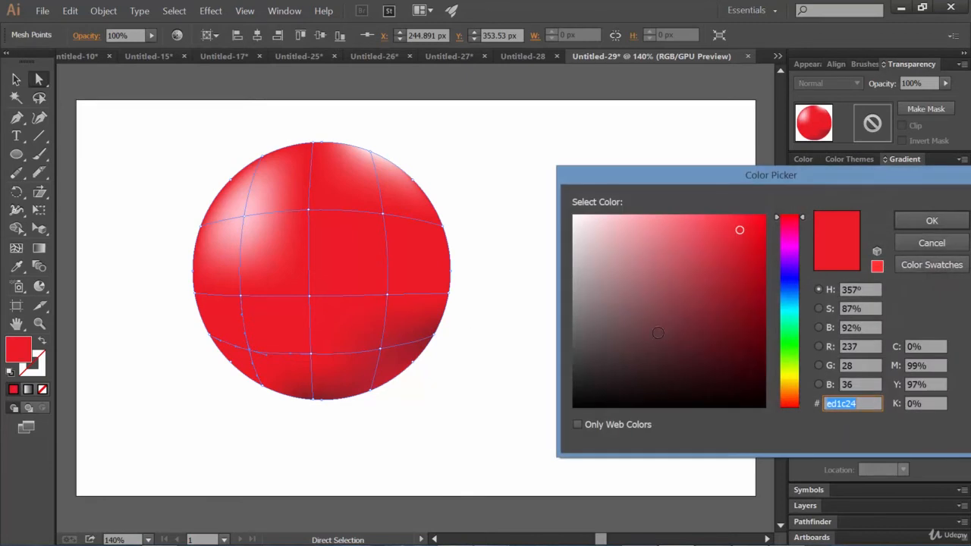
pyautogui.moveTo(656, 316); pyautogui.dragTo(722, 267)
pyautogui.click(932, 221)
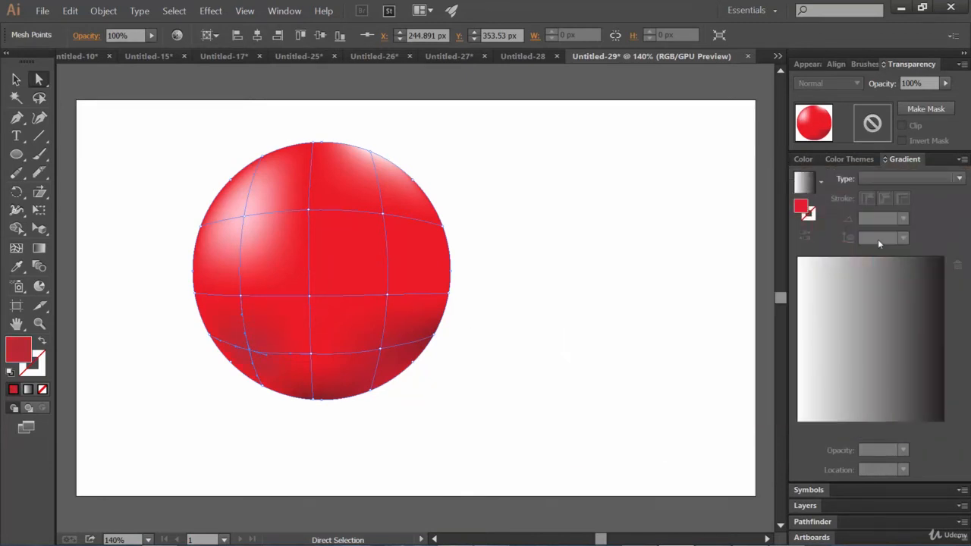
pyautogui.click(628, 328)
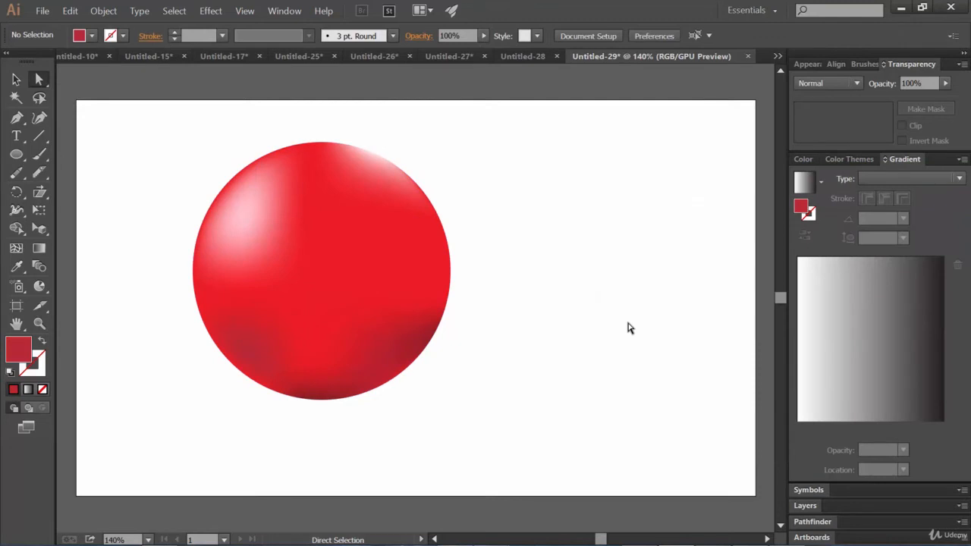
# Recolour the circle's lower-left inner mesh point to pink ff8f9d as a reflected highlight, and deselect.
pyautogui.click(251, 350)
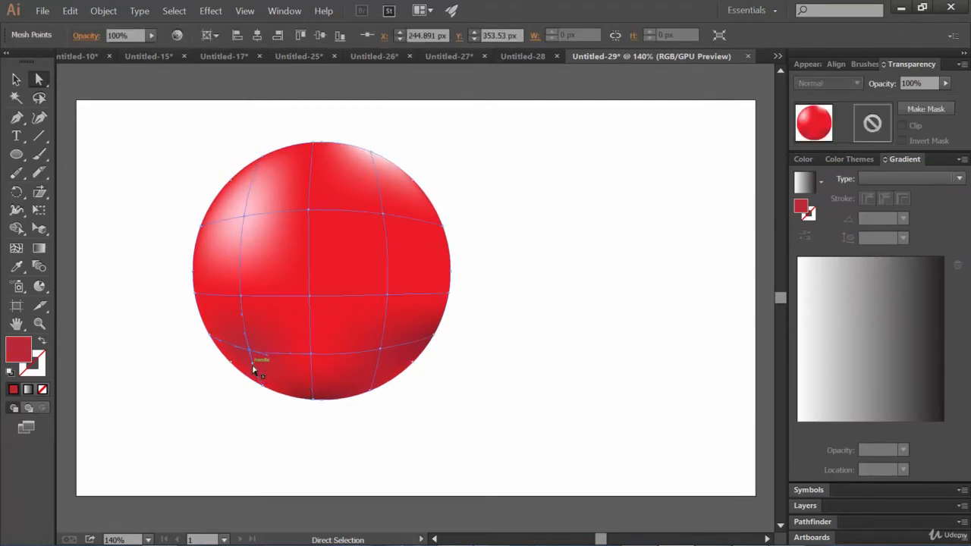
pyautogui.doubleClick(18, 349)
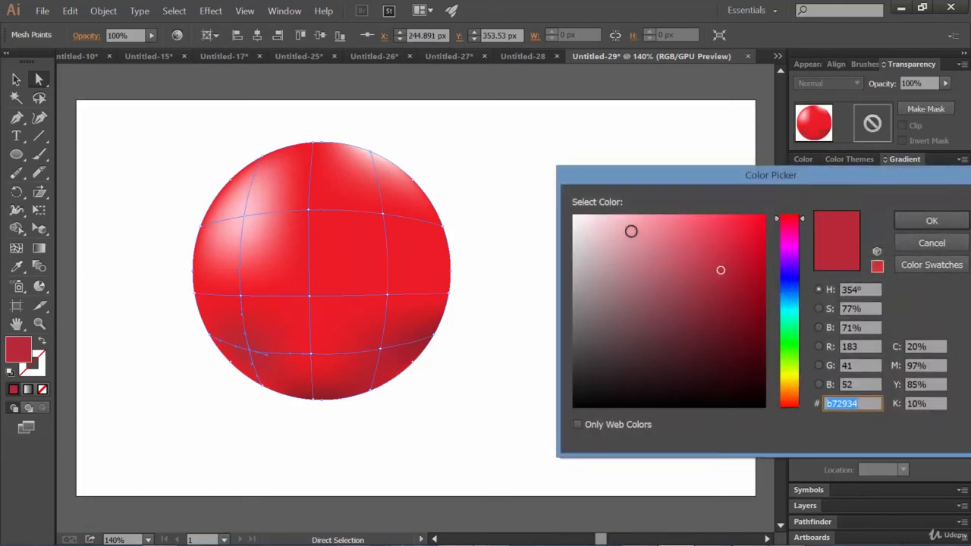
pyautogui.moveTo(631, 231)
pyautogui.mouseDown()
pyautogui.moveTo(633, 217)
pyautogui.moveTo(666, 220)
pyautogui.moveTo(659, 203)
pyautogui.mouseUp()
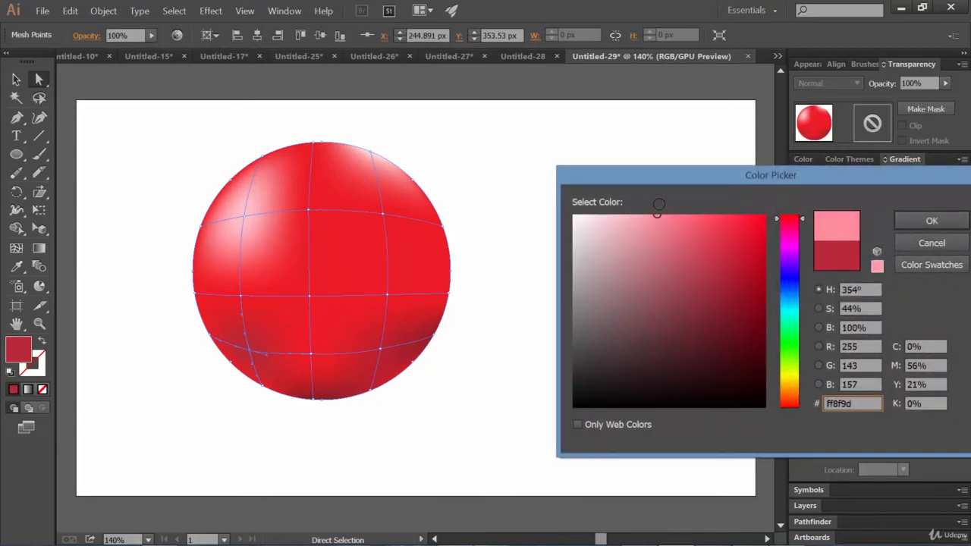
pyautogui.click(932, 221)
pyautogui.click(653, 338)
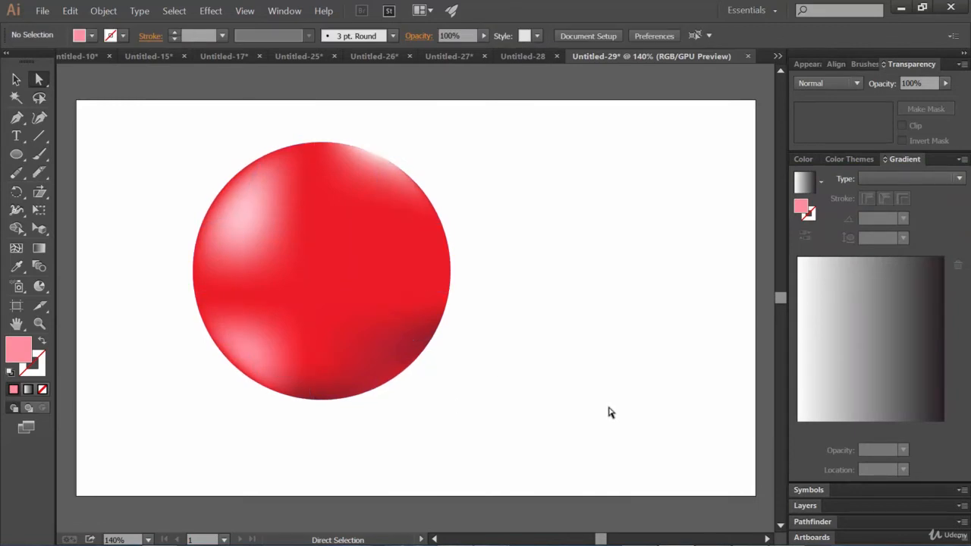
# Examine the shading of the finished red sphere in the Untitled-15 document and return to Untitled-29.
pyautogui.click(137, 58)
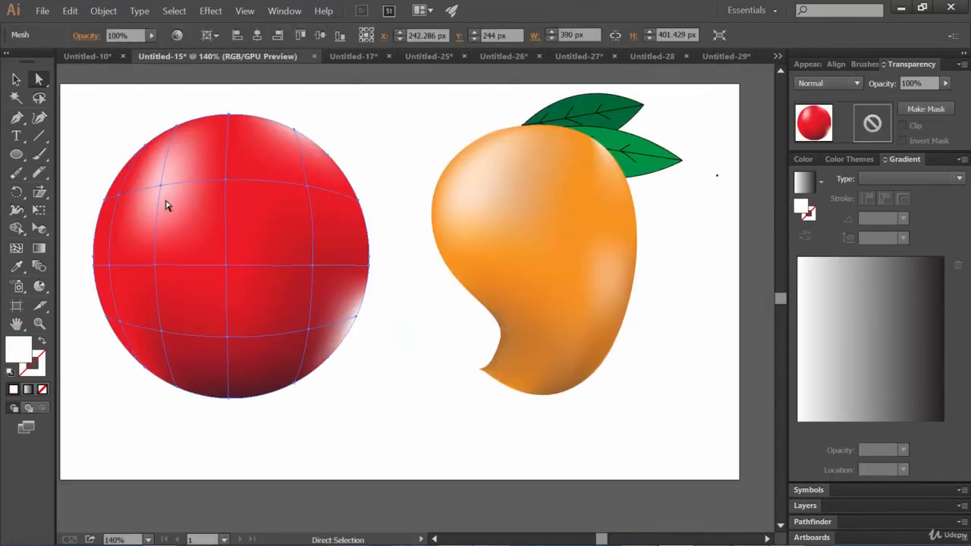
pyautogui.click(726, 56)
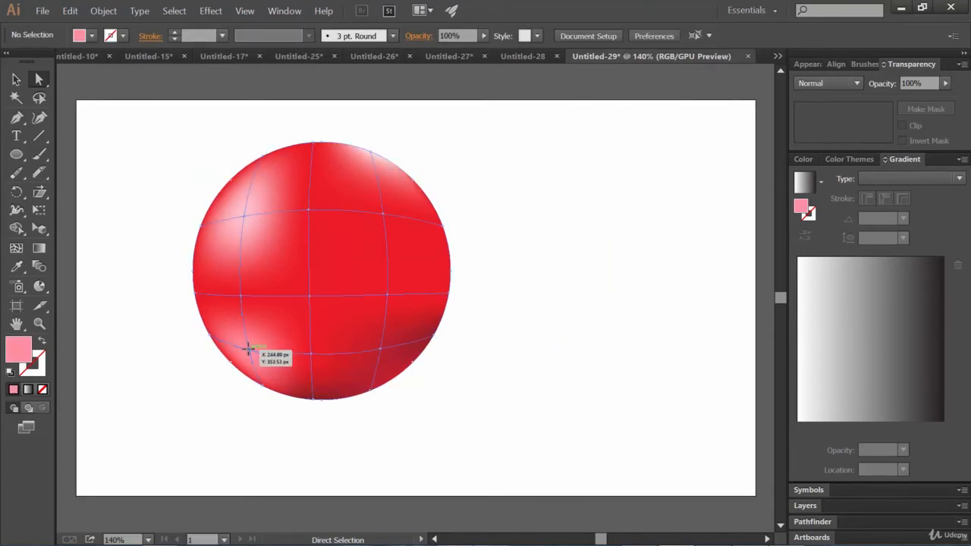
# Recolour the circle's lower-left inner mesh point to crimson ed1b3e and deselect.
pyautogui.click(250, 346)
pyautogui.doubleClick(21, 354)
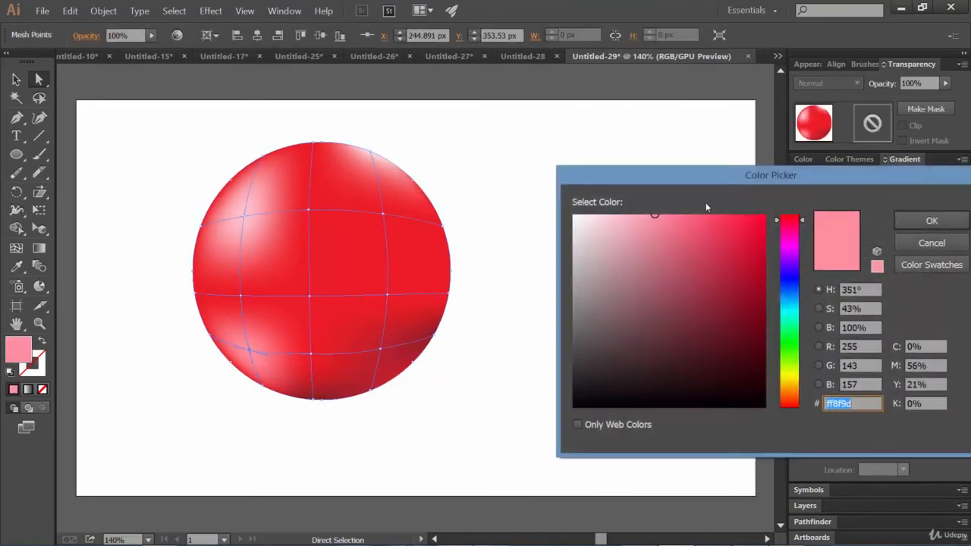
pyautogui.moveTo(726, 263)
pyautogui.mouseDown()
pyautogui.moveTo(735, 228)
pyautogui.moveTo(746, 227)
pyautogui.mouseUp()
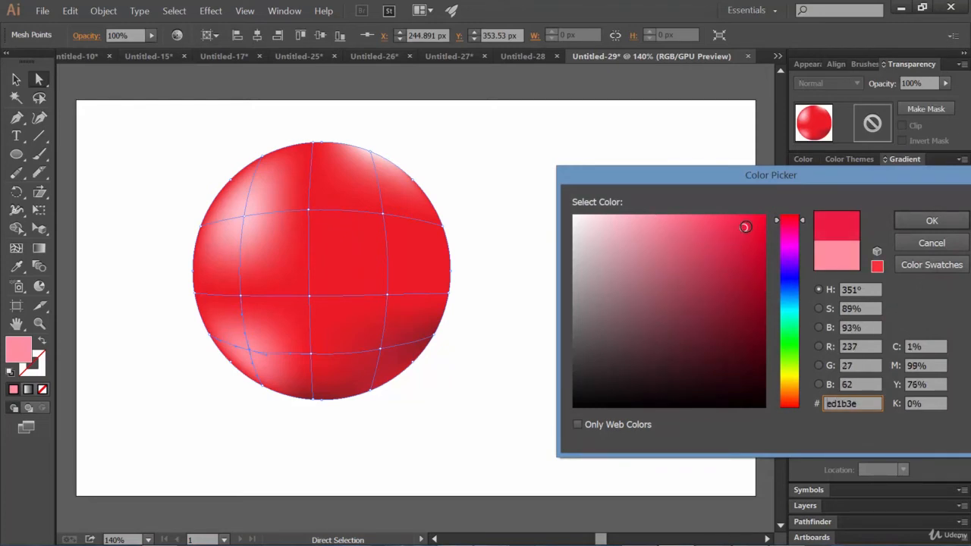
pyautogui.click(927, 221)
pyautogui.click(569, 311)
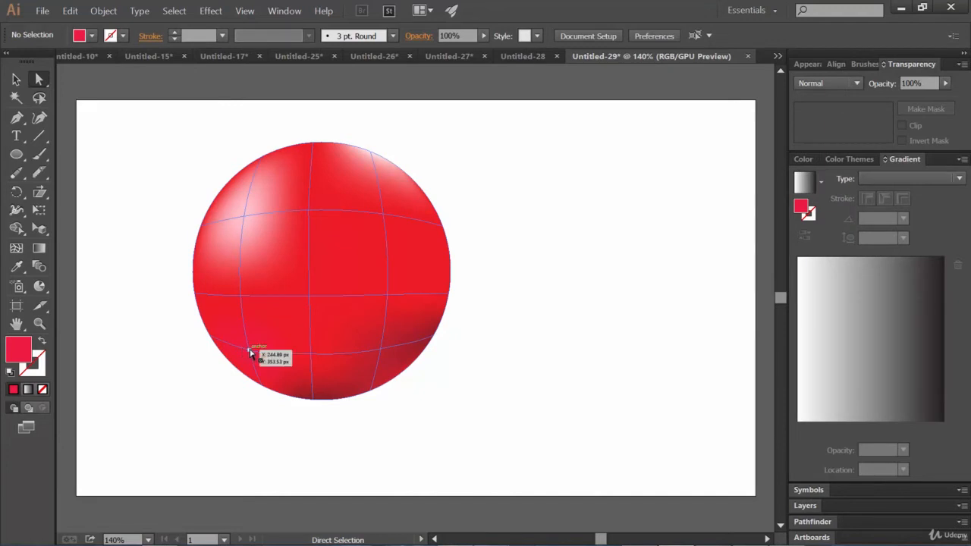
# Float the RGB colour sliders beside the circle, set the lower-left inner mesh point's red value to 255, and deselect.
pyautogui.click(251, 353)
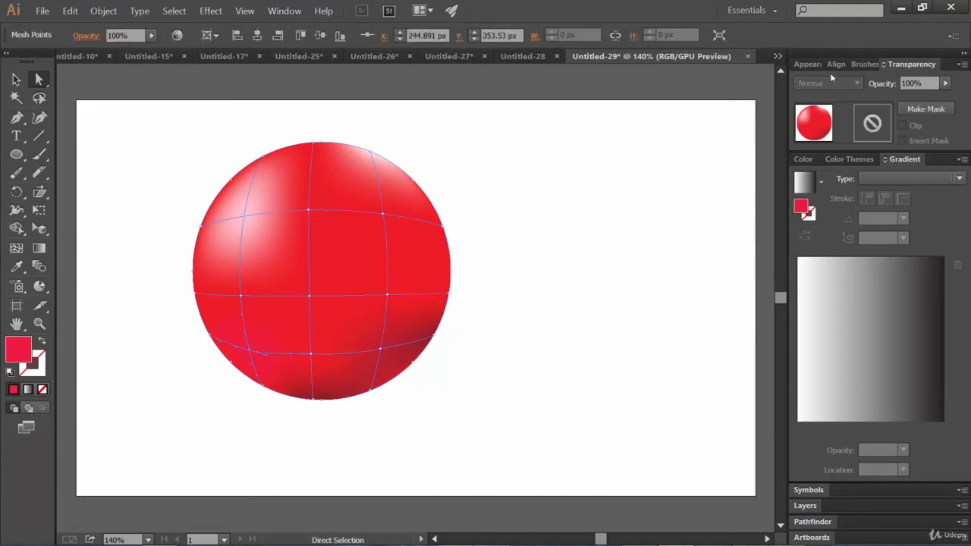
pyautogui.click(284, 11)
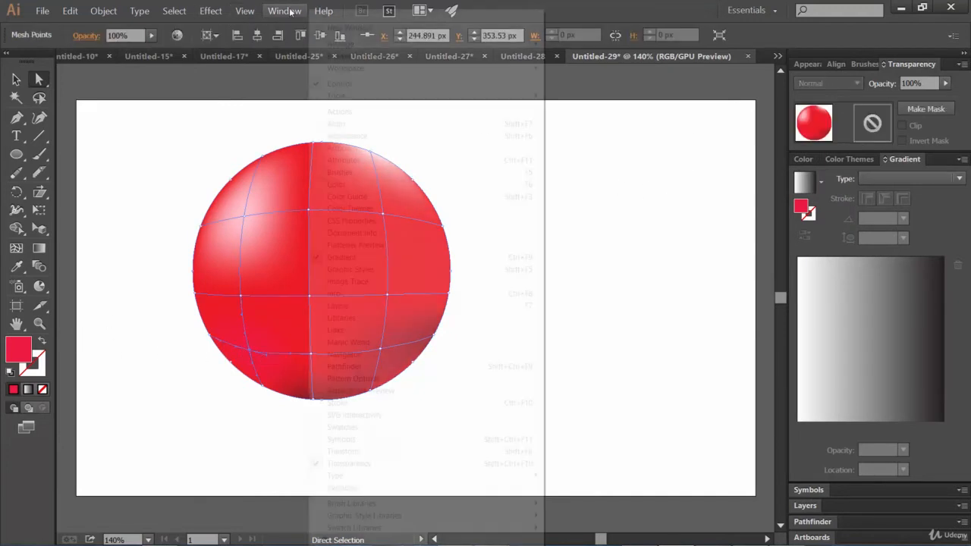
pyautogui.click(369, 186)
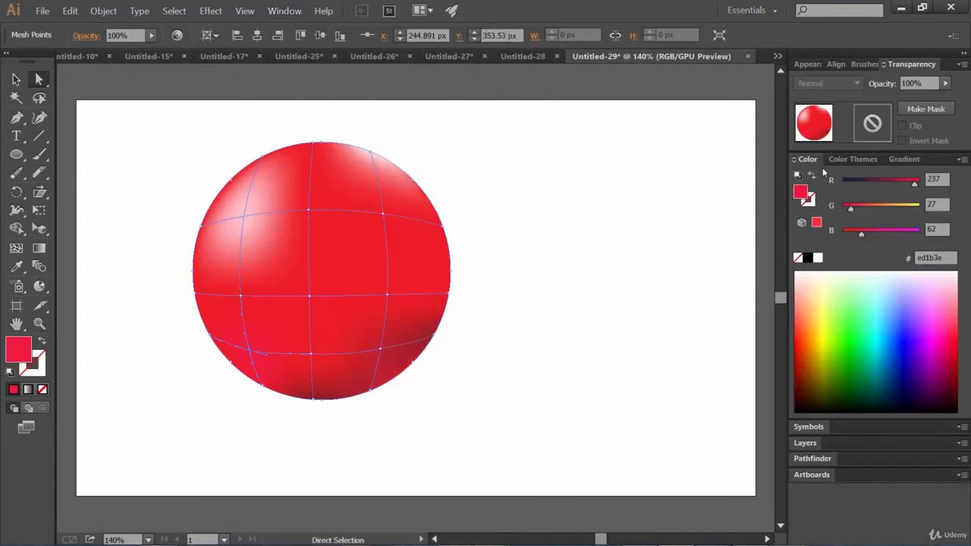
pyautogui.moveTo(810, 161); pyautogui.dragTo(604, 150)
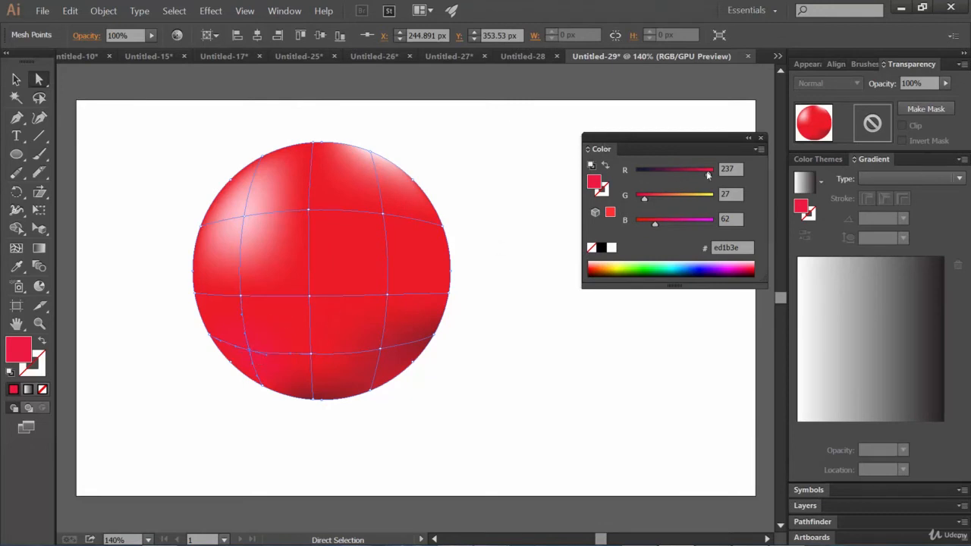
pyautogui.moveTo(708, 171); pyautogui.dragTo(715, 173)
pyautogui.click(533, 360)
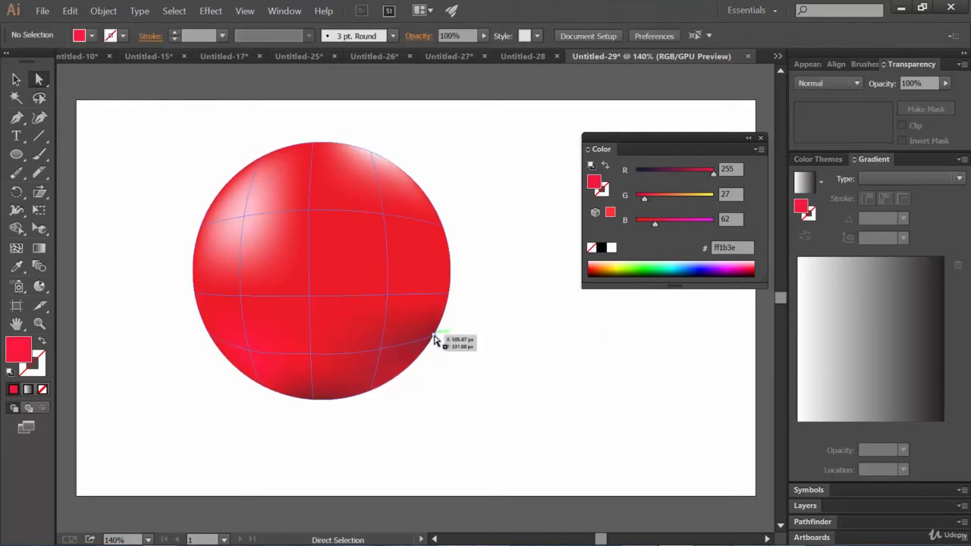
# Colour the circle's lower-right rim mesh point white, ffffff, and deselect.
pyautogui.click(434, 339)
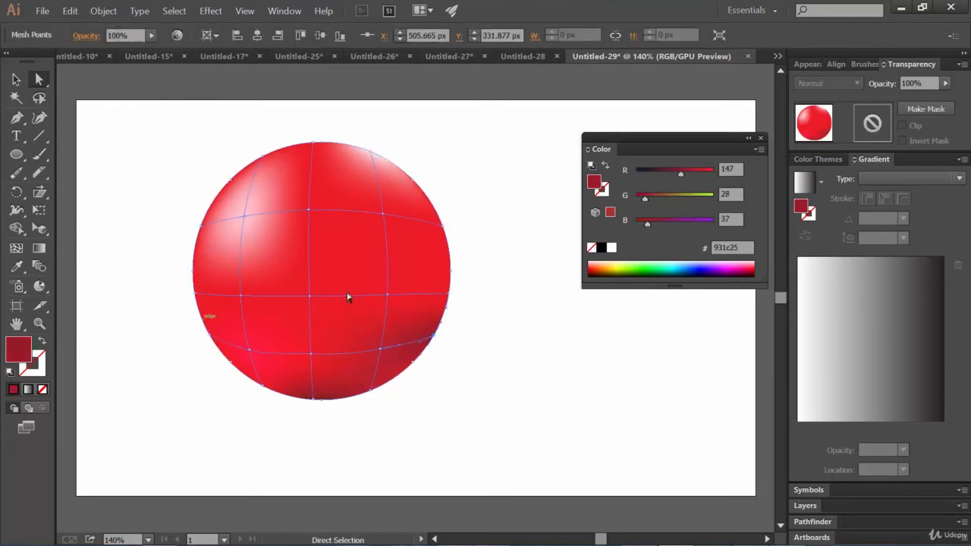
pyautogui.click(612, 248)
pyautogui.click(574, 342)
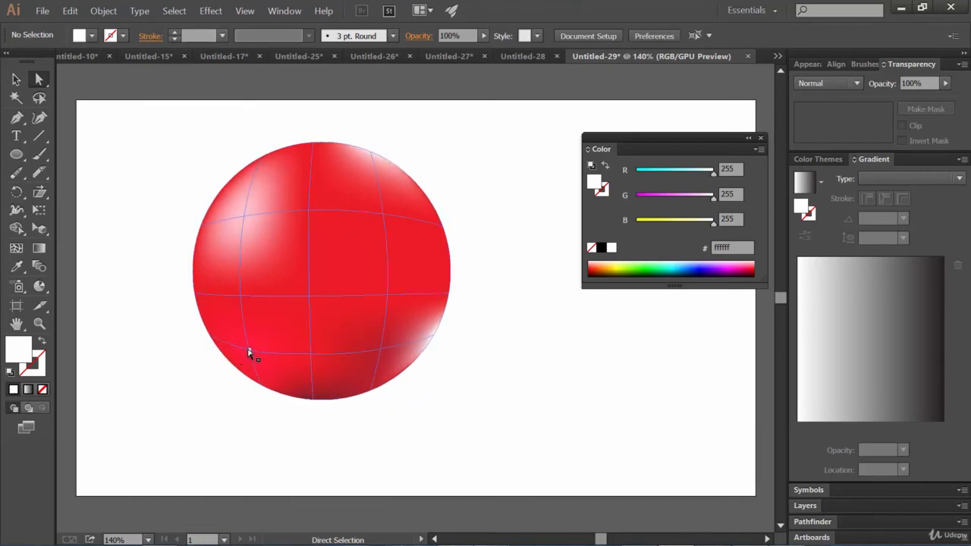
# Try recolouring the mesh patch in the circle's lower left to d83f59, and undo the change.
pyautogui.click(310, 300)
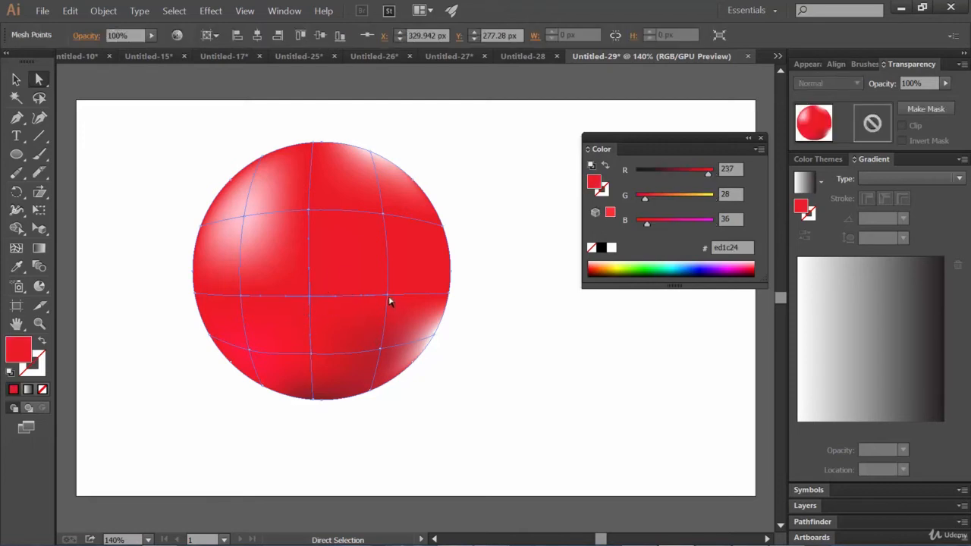
pyautogui.click(277, 325)
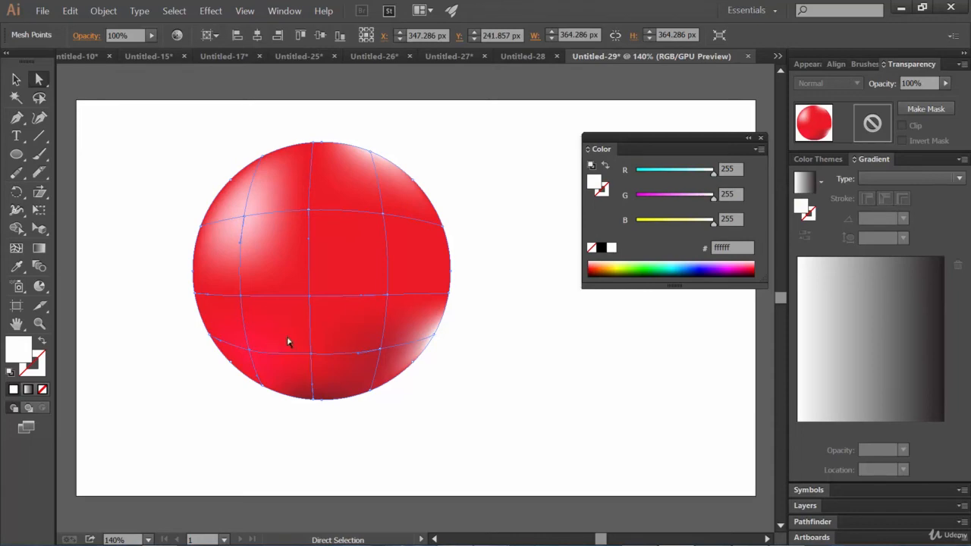
pyautogui.doubleClick(17, 353)
pyautogui.click(709, 244)
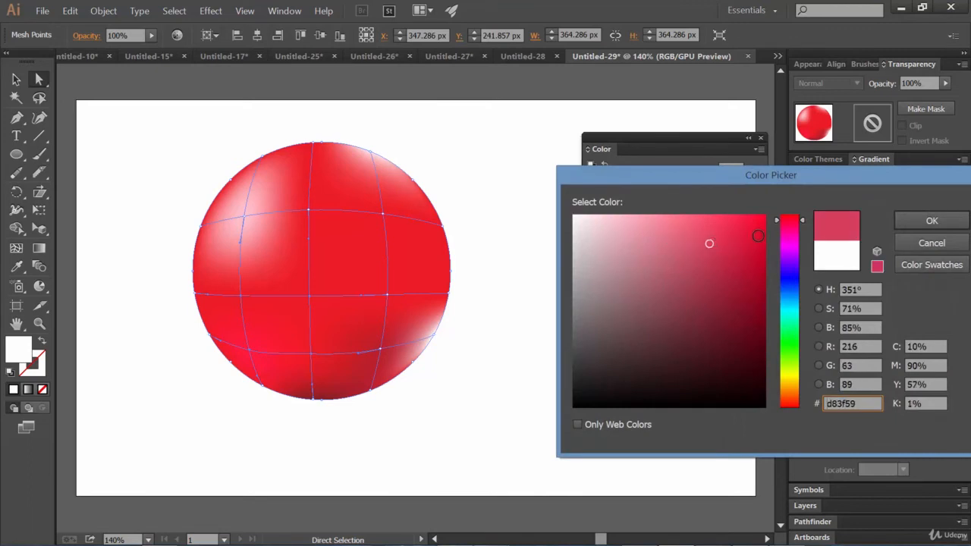
pyautogui.click(919, 216)
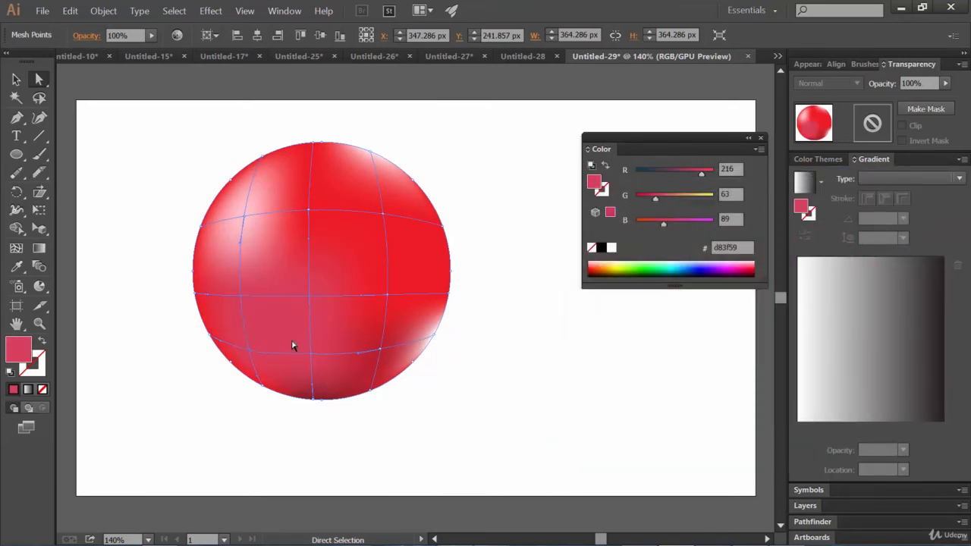
pyautogui.hotkey('ctrl', 'z')
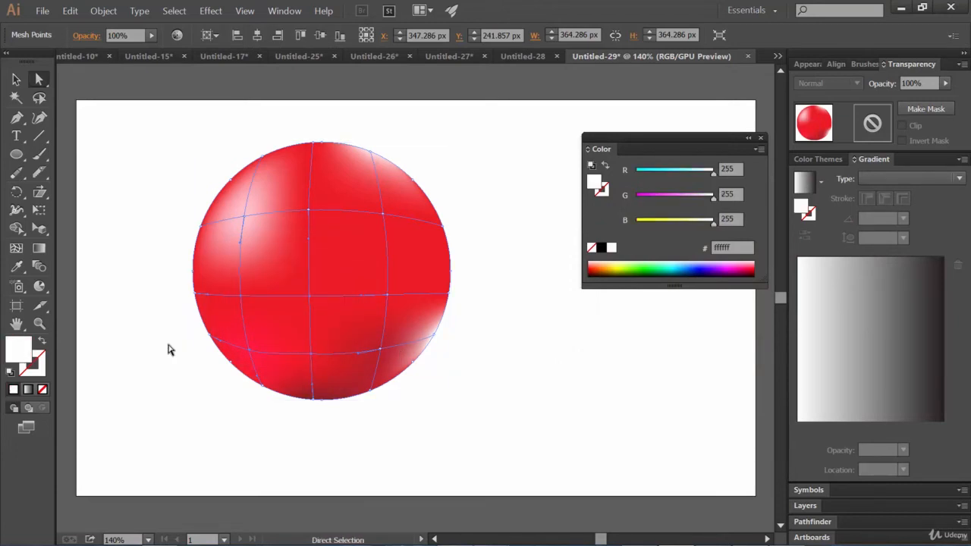
# Fill the lower-left inner mesh patch with bright green 4aff17 to demonstrate recolouring a whole patch, and deselect.
pyautogui.doubleClick(21, 353)
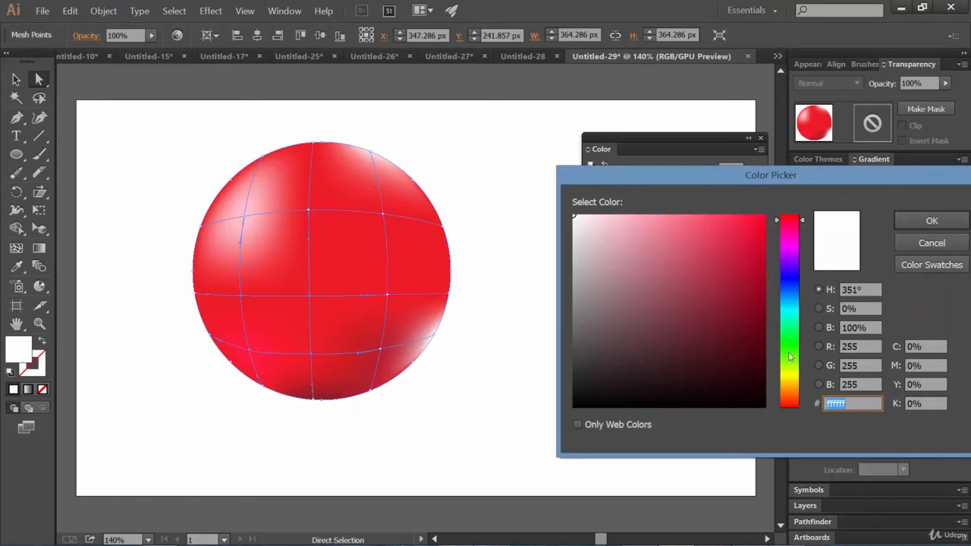
pyautogui.click(789, 357)
pyautogui.click(748, 217)
pyautogui.click(924, 220)
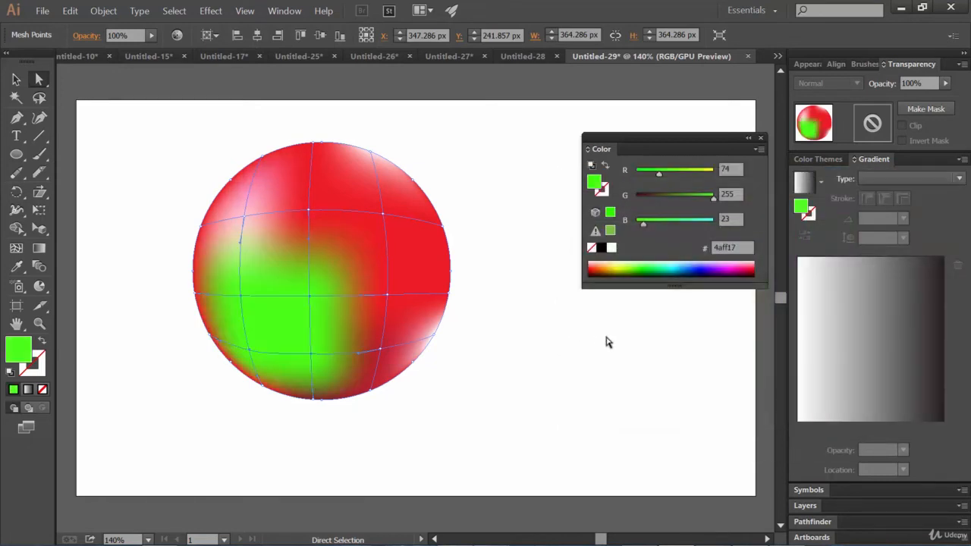
pyautogui.click(610, 342)
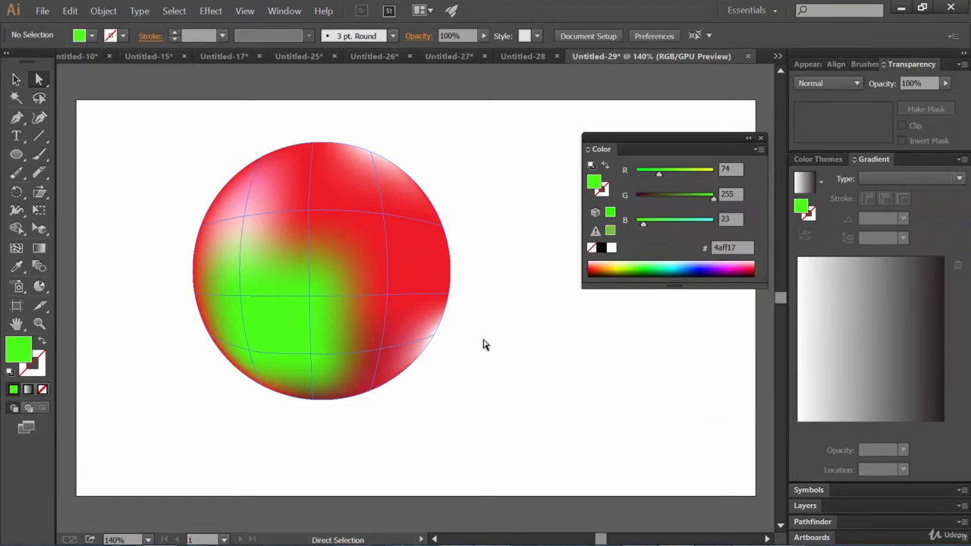
# Recolour the lower-left inner mesh patch to orange-red ff4a1a and deselect.
pyautogui.click(304, 302)
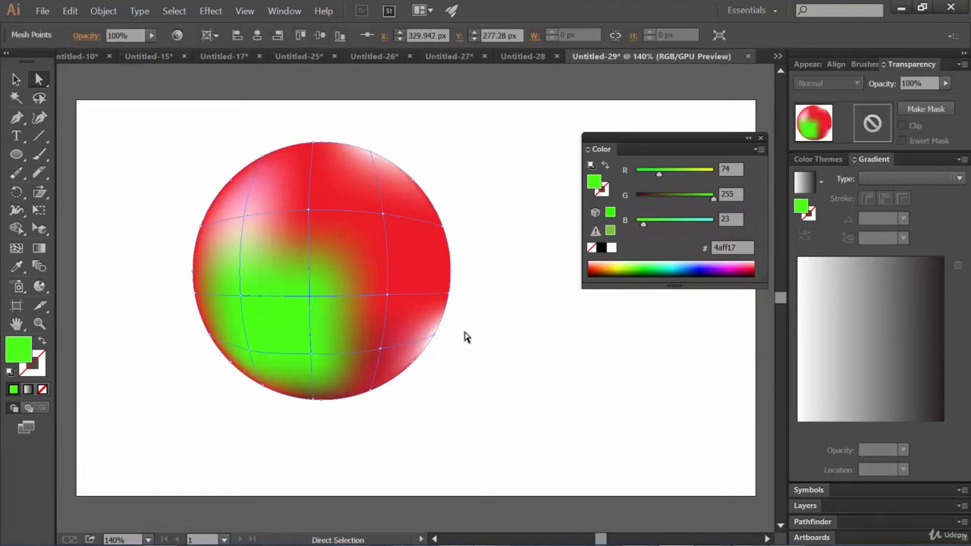
pyautogui.click(280, 315)
pyautogui.doubleClick(17, 350)
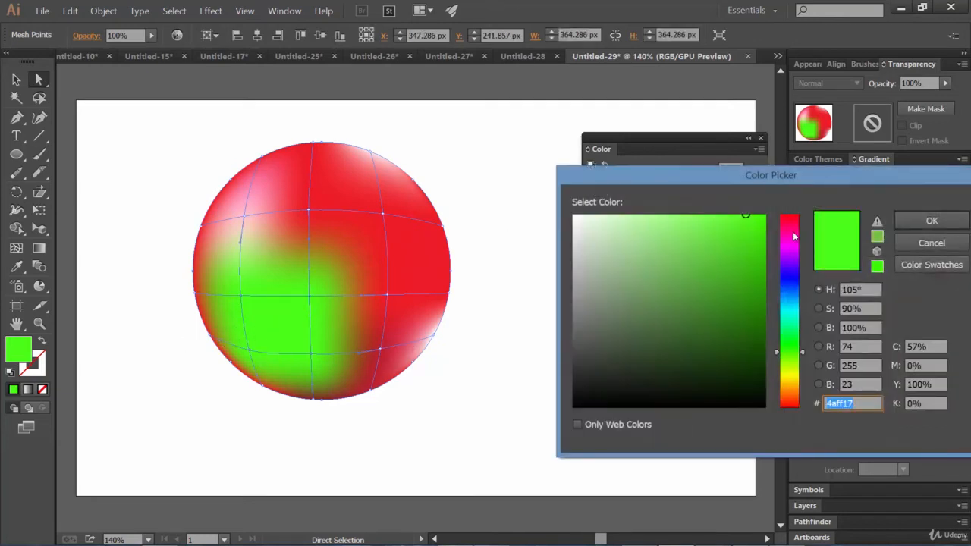
pyautogui.click(792, 226)
pyautogui.click(794, 401)
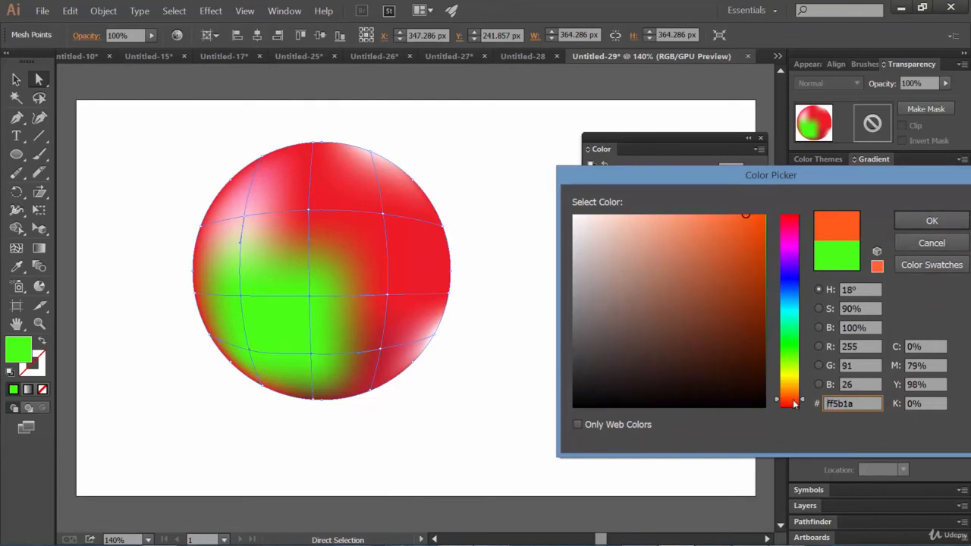
pyautogui.click(932, 220)
pyautogui.click(586, 376)
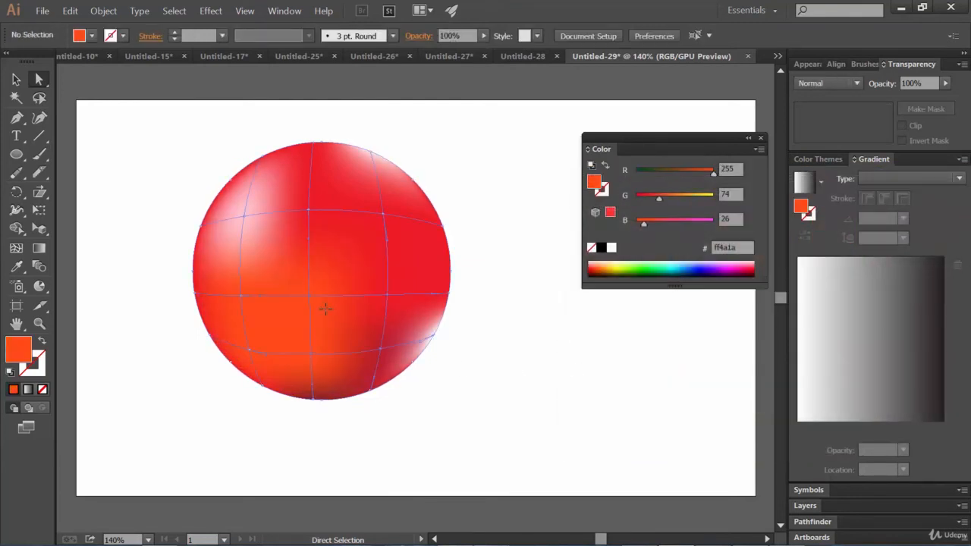
# Undo the mesh recolouring back to the flat red circle with only its upper-left pink highlight, and deselect.
pyautogui.click(429, 335)
pyautogui.hotkey('ctrl', 'z')
pyautogui.hotkey('ctrl', 'z')
pyautogui.hotkey('ctrl', 'z')
pyautogui.hotkey('ctrl', 'z')
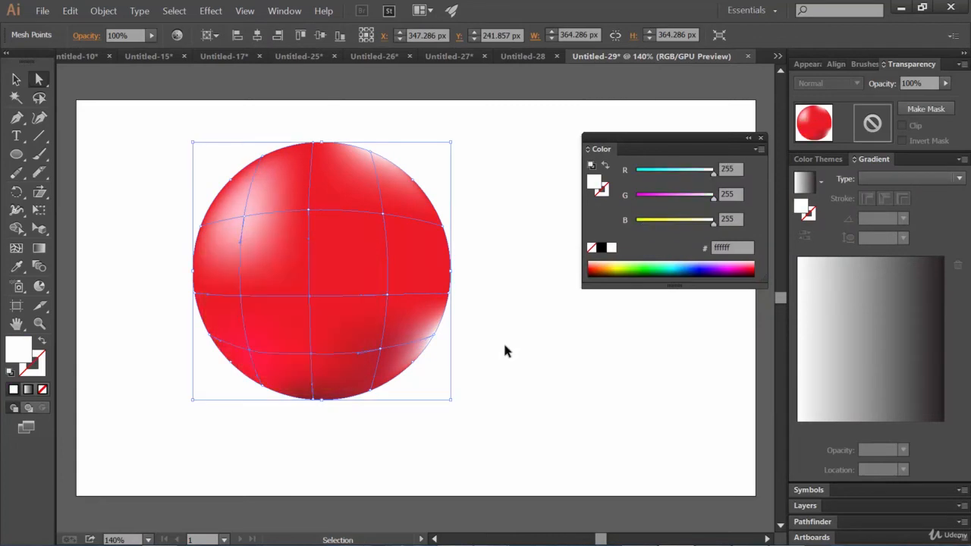
pyautogui.hotkey('ctrl', 'z')
pyautogui.hotkey('ctrl', 'z')
pyautogui.hotkey('ctrl', 'z')
pyautogui.hotkey('ctrl', 'z')
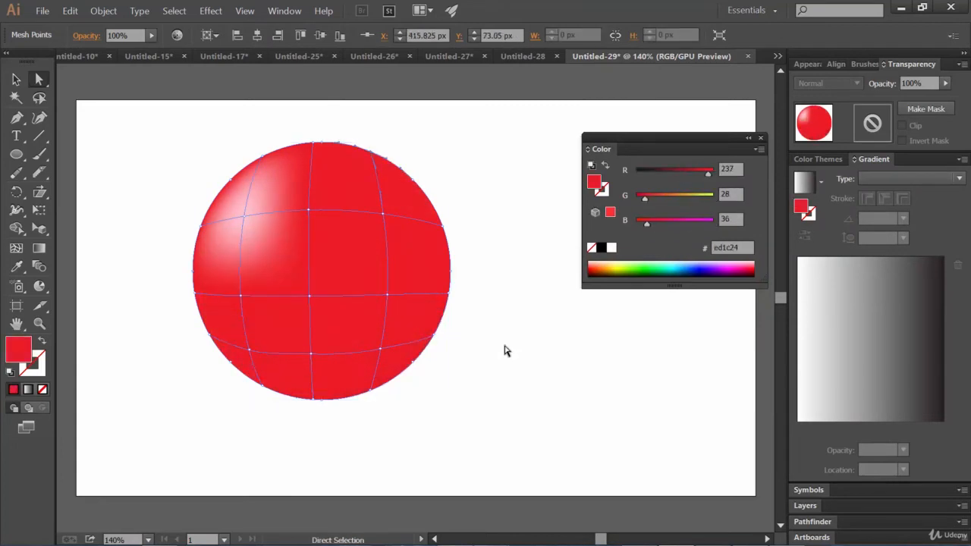
pyautogui.click(511, 267)
pyautogui.click(341, 339)
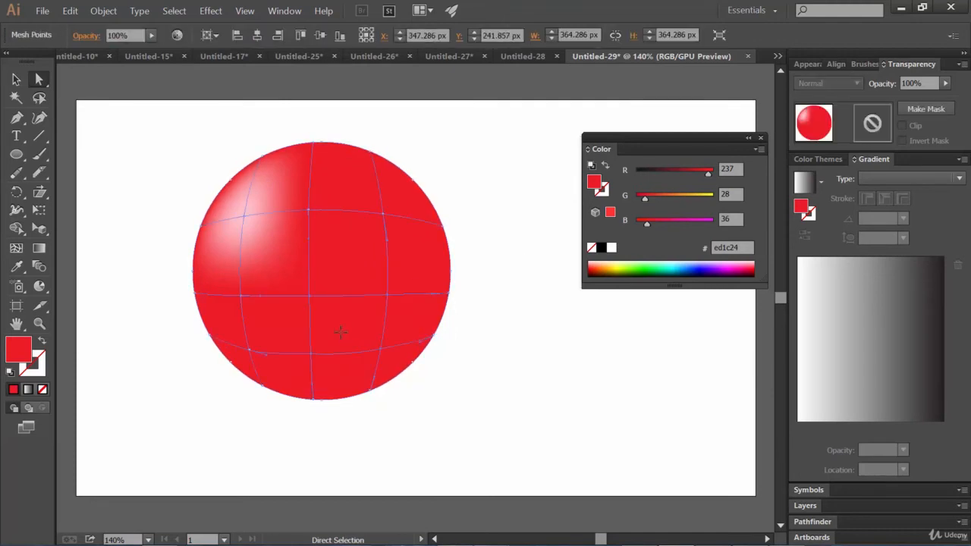
pyautogui.click(448, 190)
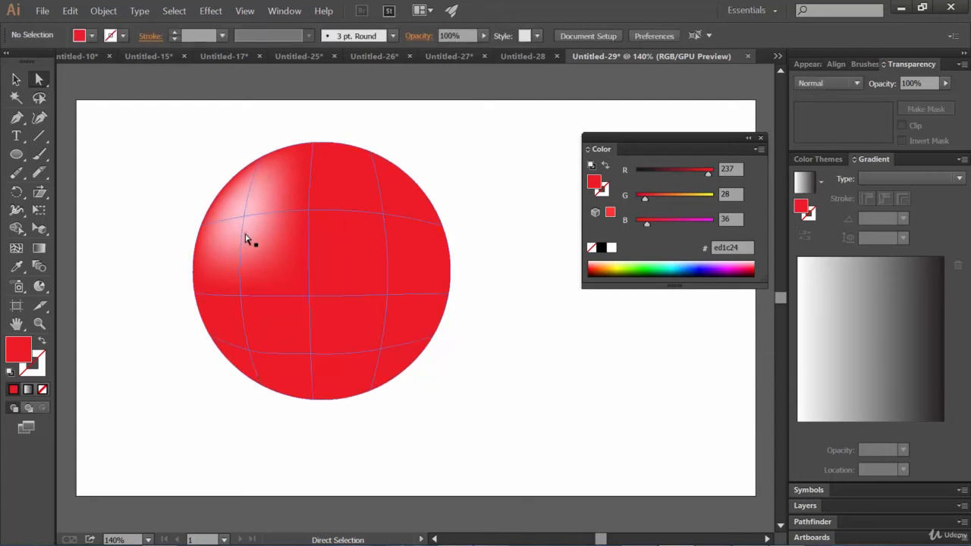
# Add a highlight by colouring the circle's upper-right rim mesh point pale pink, ffd4d7, and deselect.
pyautogui.click(371, 150)
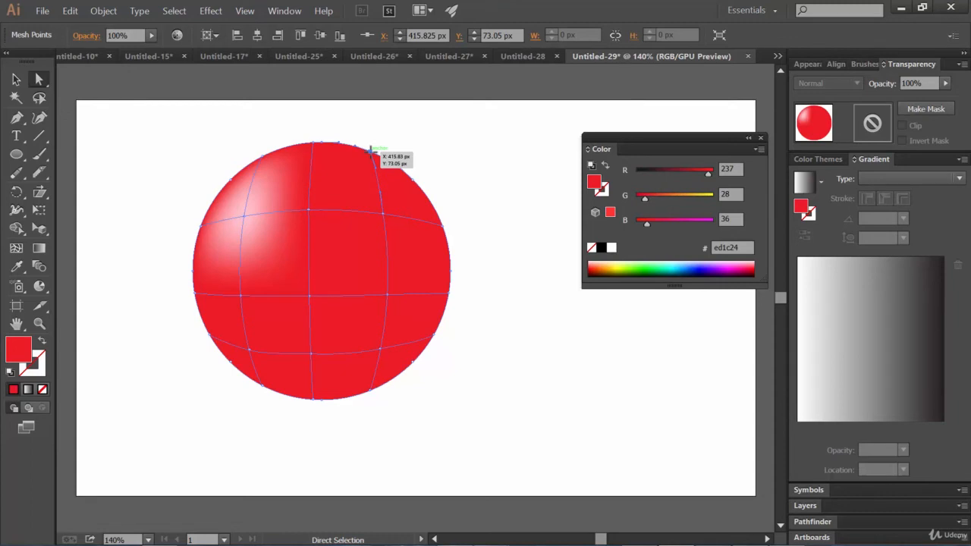
pyautogui.doubleClick(13, 357)
pyautogui.click(606, 211)
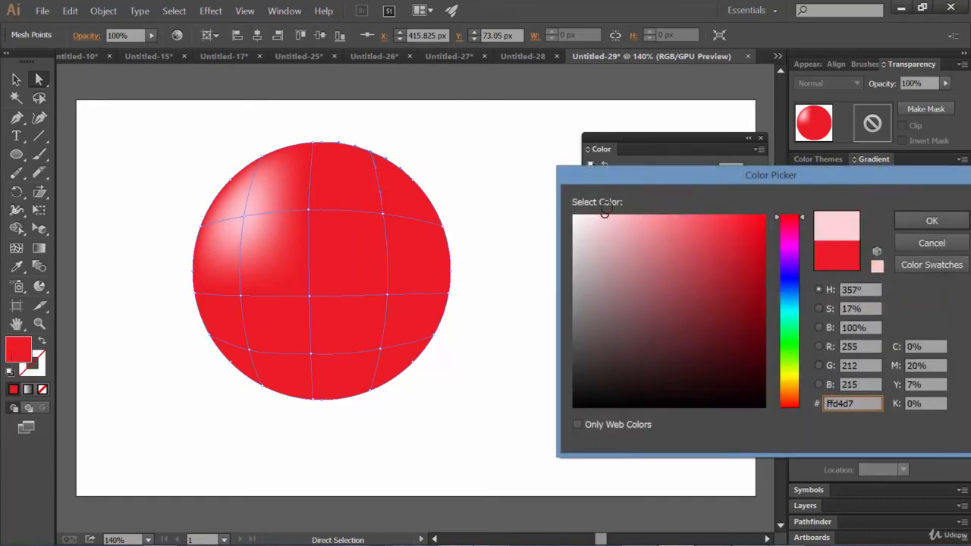
pyautogui.click(932, 221)
pyautogui.click(583, 343)
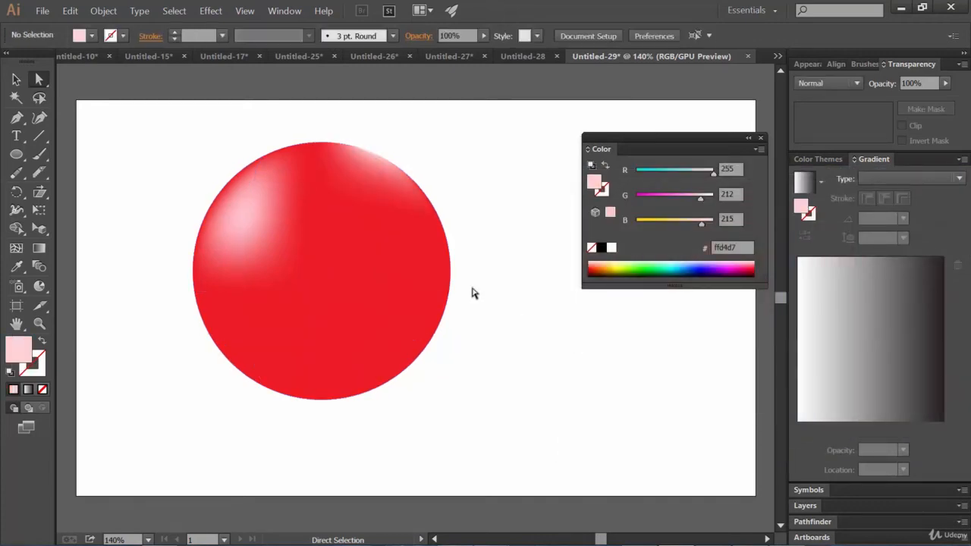
# Colour the rim mesh point on the circle's right edge, just below its middle, pale pink ffd2d5, and deselect.
pyautogui.click(448, 295)
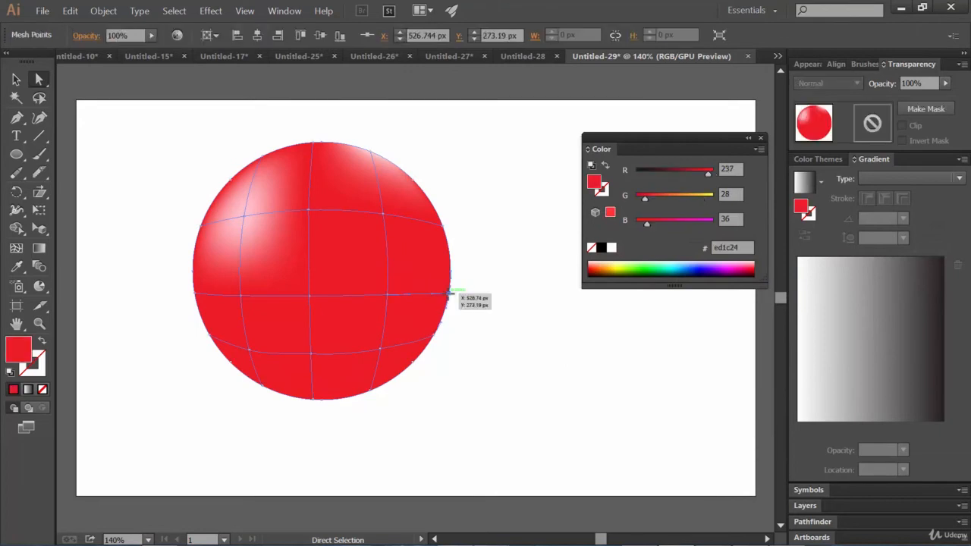
pyautogui.doubleClick(23, 365)
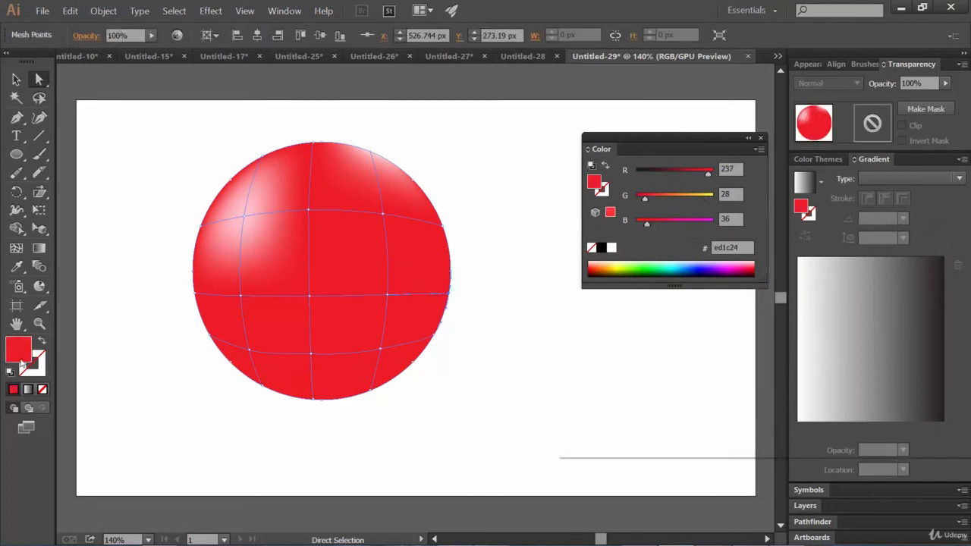
pyautogui.click(608, 215)
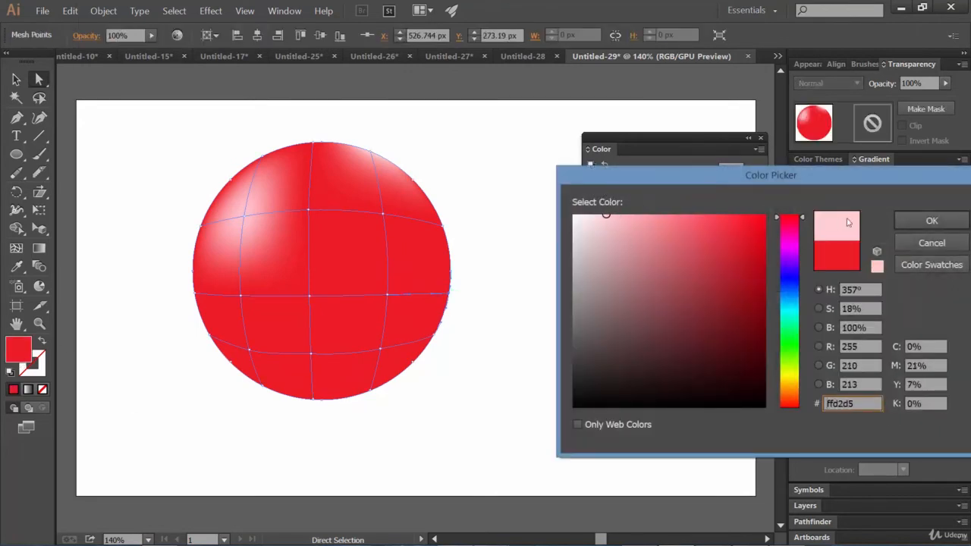
pyautogui.click(932, 221)
pyautogui.click(615, 356)
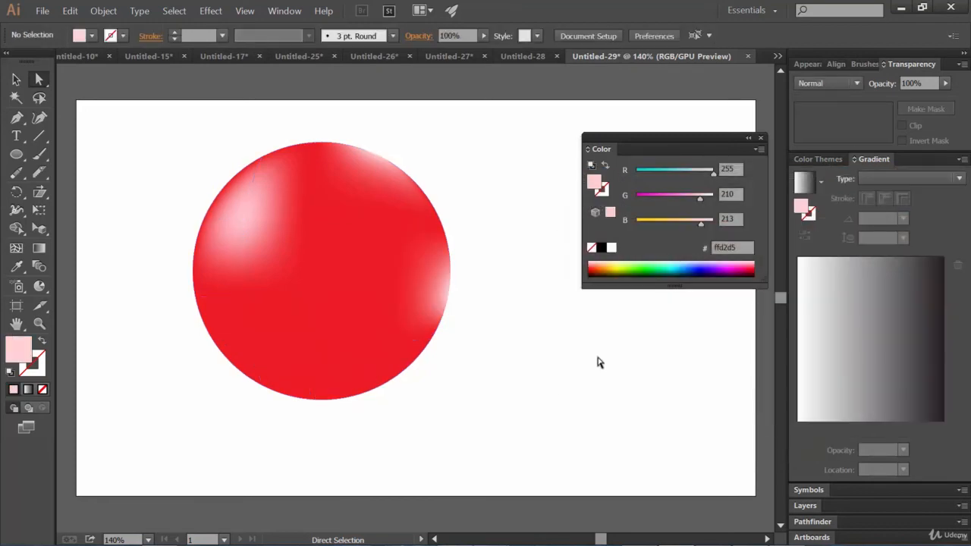
# Darken the sphere's two lower-right rim mesh points to bd1c24 for the upper one and a91c24 for the lower one.
pyautogui.click(437, 340)
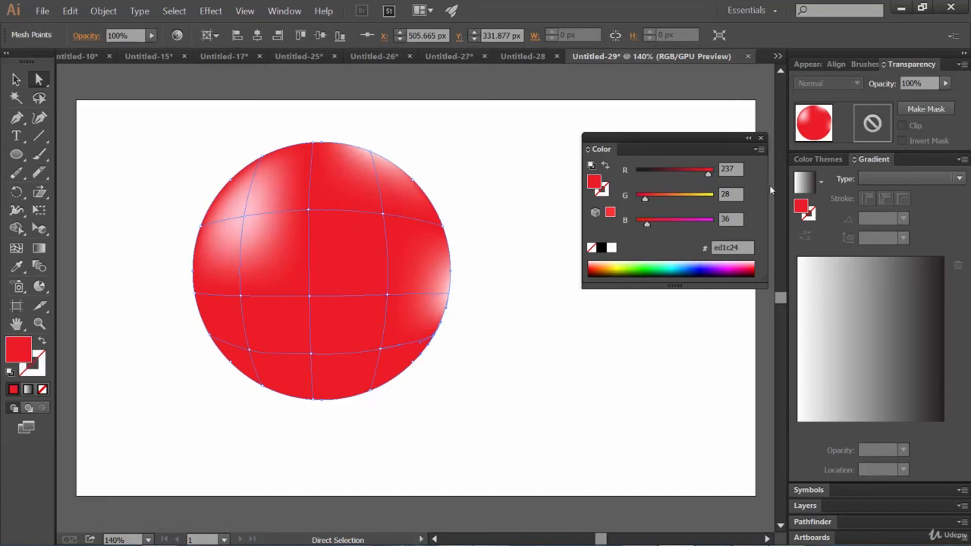
pyautogui.moveTo(708, 177); pyautogui.dragTo(693, 173)
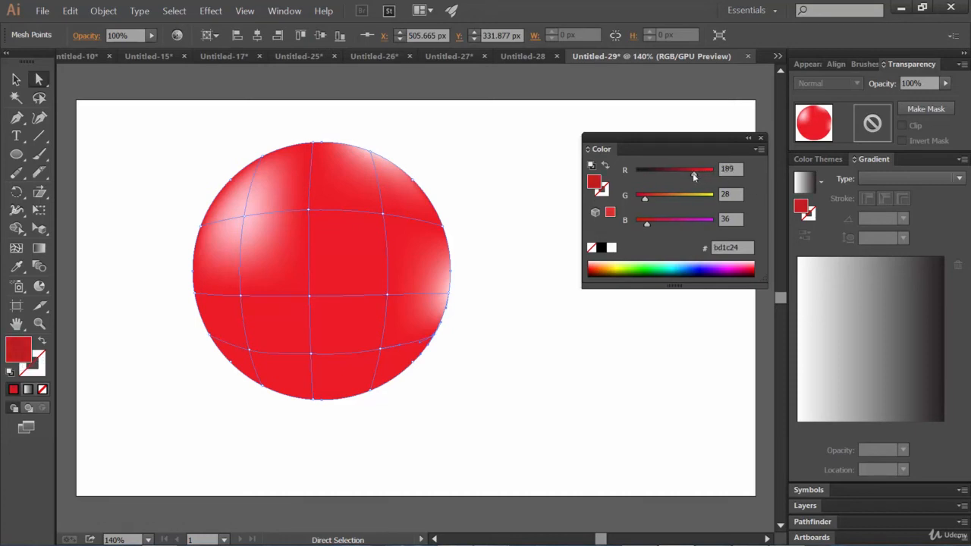
pyautogui.click(597, 382)
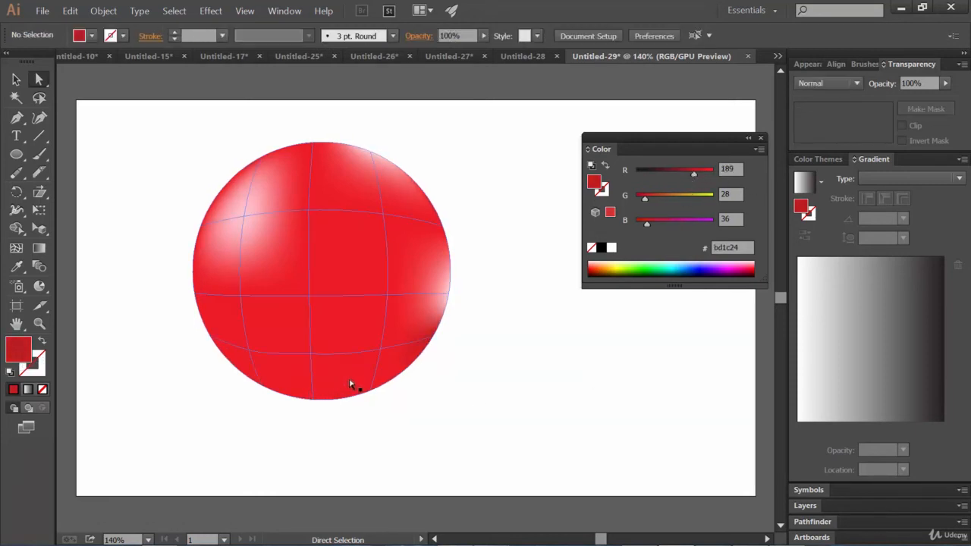
pyautogui.click(372, 394)
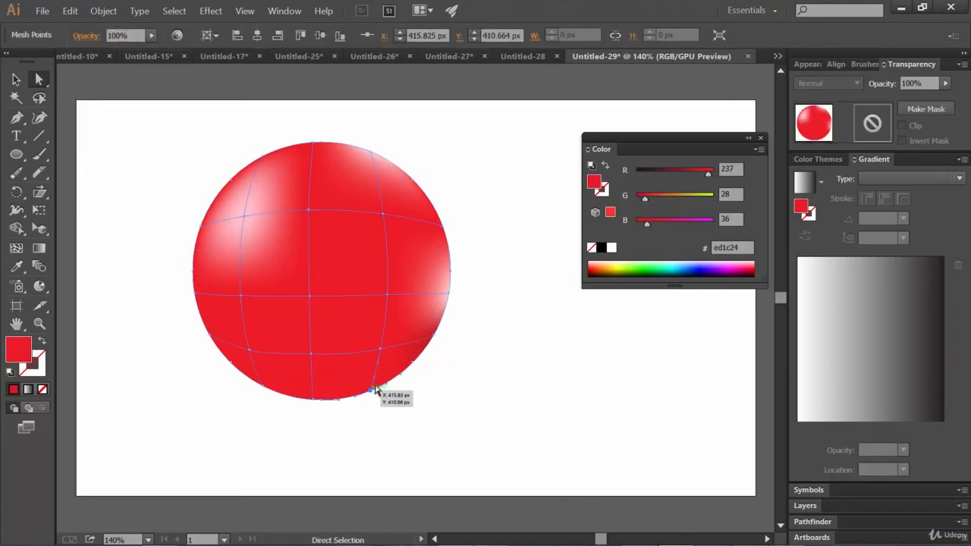
pyautogui.moveTo(708, 174); pyautogui.dragTo(690, 174)
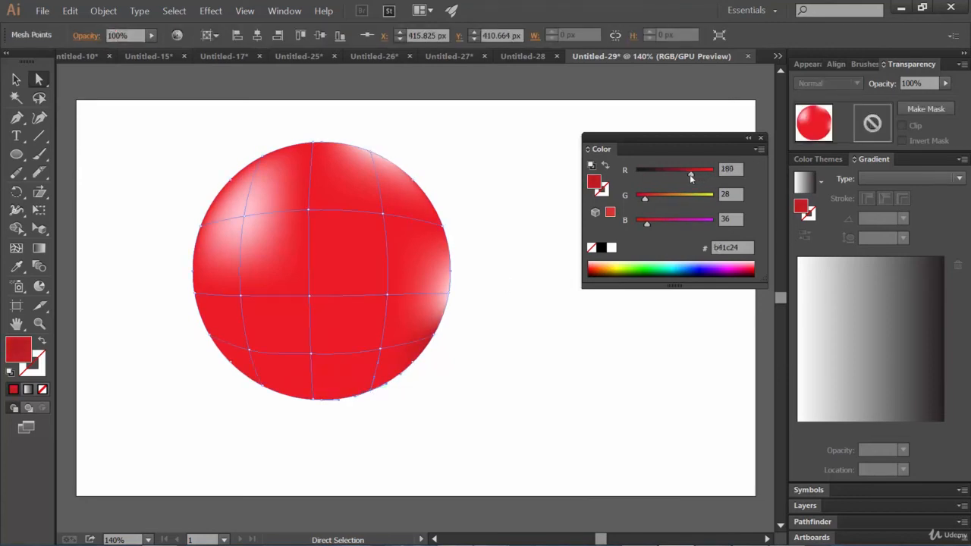
pyautogui.click(640, 369)
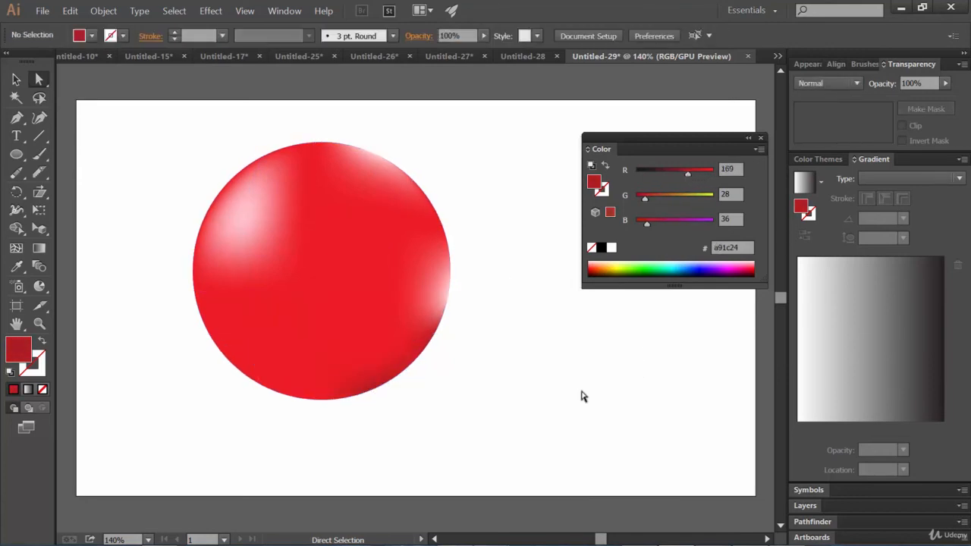
# Extend the shadow by colouring the sphere's bottom-centre rim mesh point 981c24 and its lower-left rim point ae1c24.
pyautogui.click(316, 401)
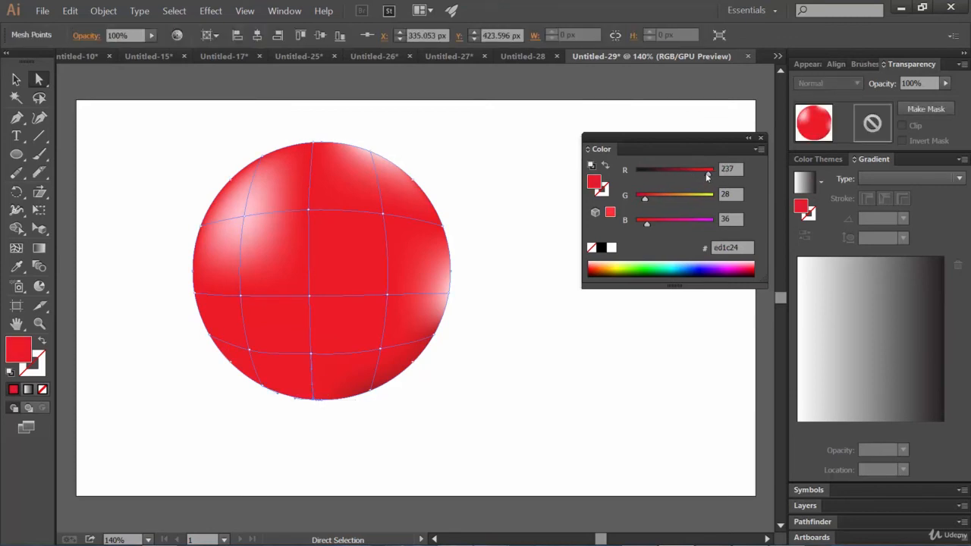
pyautogui.moveTo(708, 174); pyautogui.dragTo(682, 174)
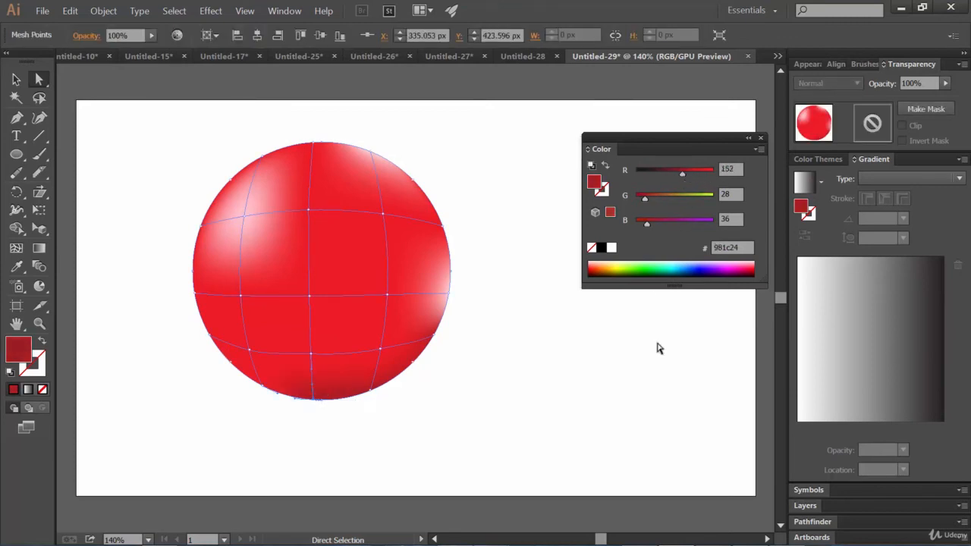
pyautogui.hotkey('ctrl', 'z')
pyautogui.click(369, 449)
pyautogui.click(262, 387)
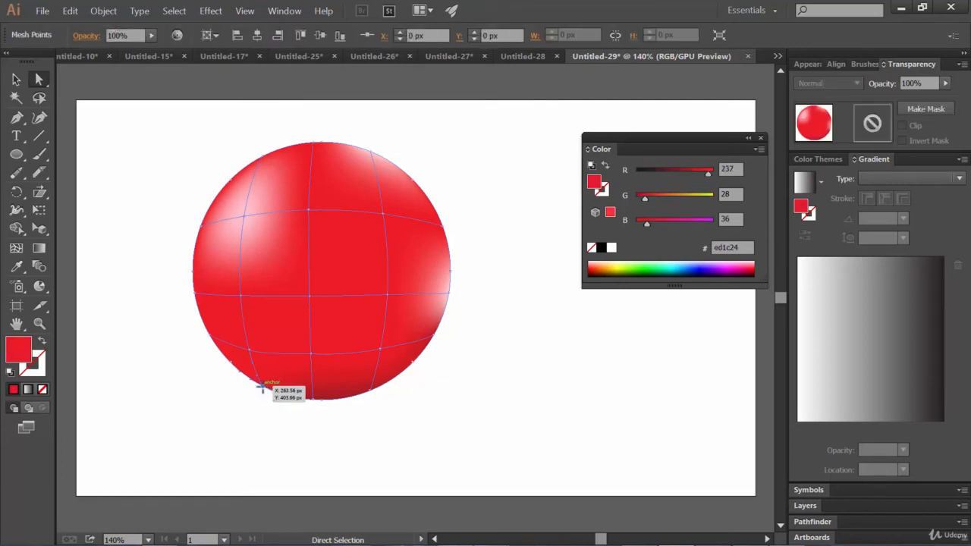
pyautogui.moveTo(709, 175); pyautogui.dragTo(690, 177)
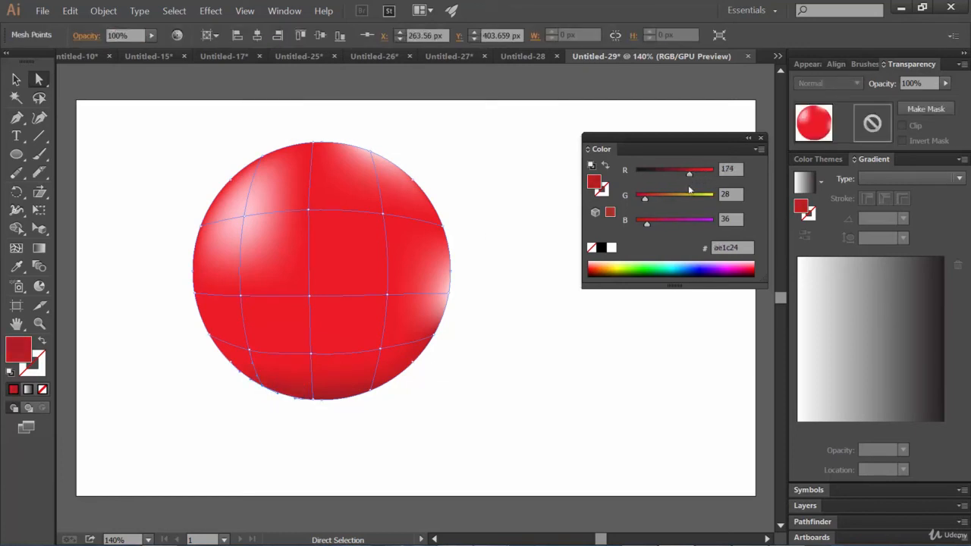
pyautogui.click(641, 345)
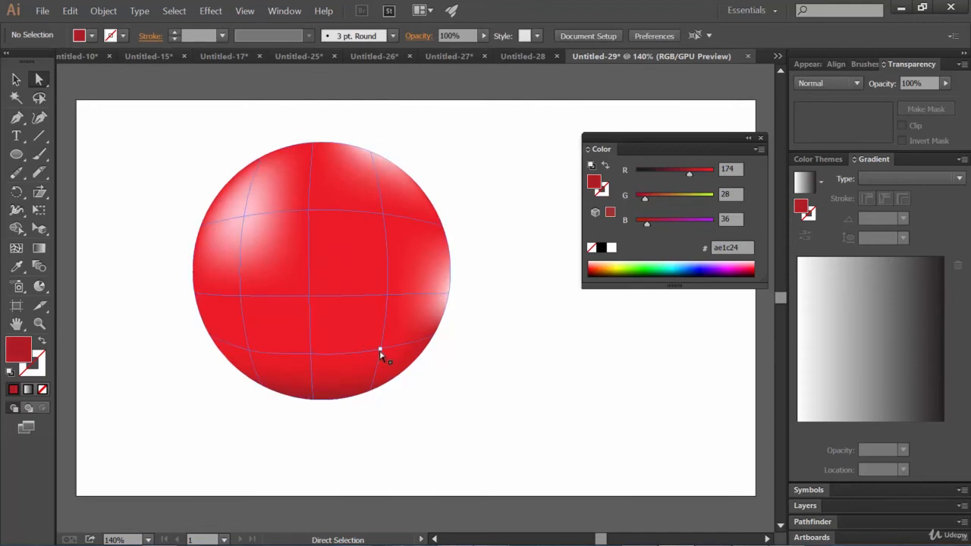
# Darken the inner lower-right mesh point to c21c24 and the inner point directly above it to d41c24.
pyautogui.click(381, 353)
pyautogui.moveTo(708, 176); pyautogui.dragTo(695, 174)
pyautogui.click(681, 356)
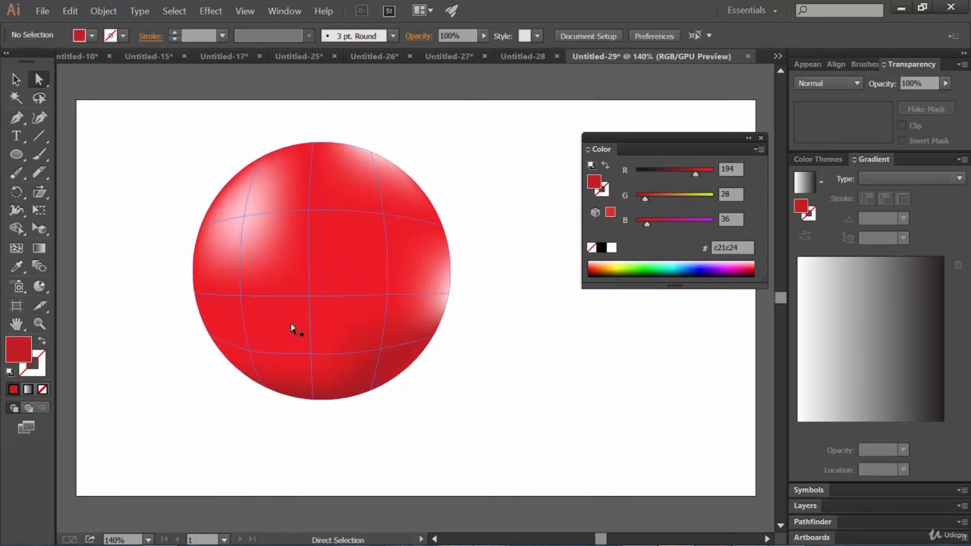
pyautogui.click(388, 295)
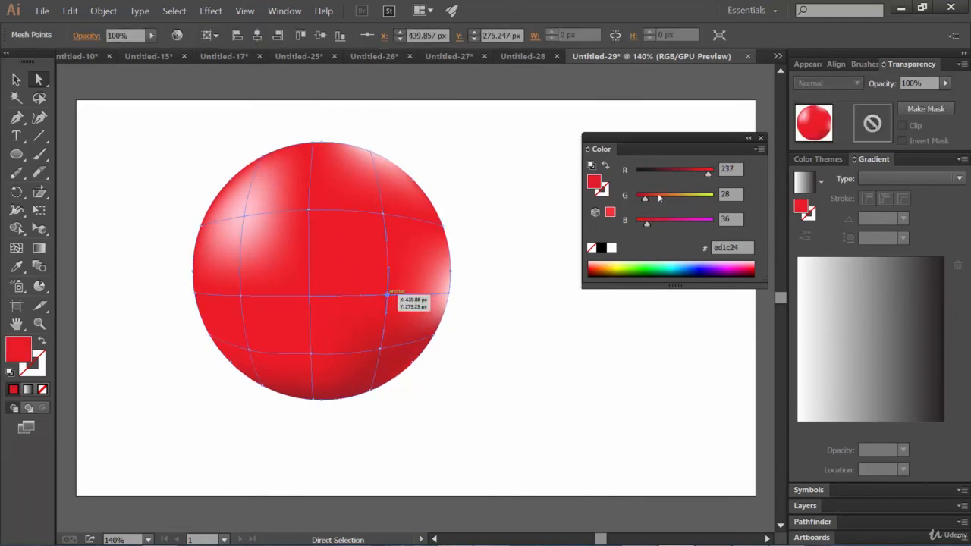
pyautogui.moveTo(708, 174); pyautogui.dragTo(703, 178)
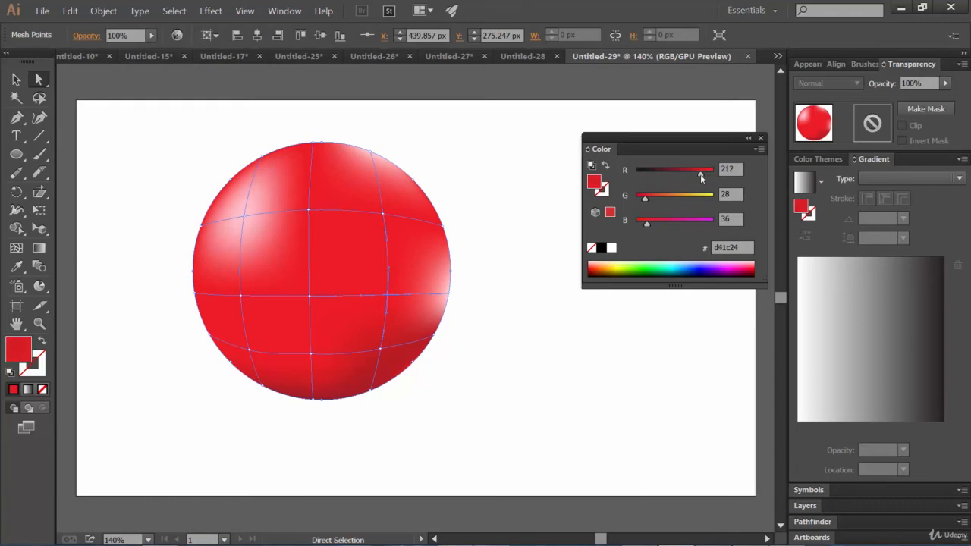
pyautogui.click(565, 416)
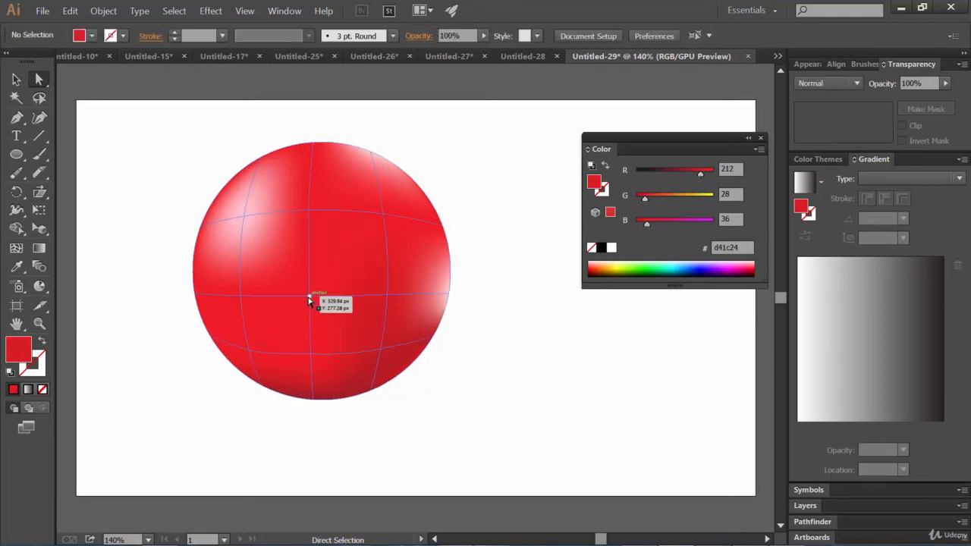
# Darken the inner mesh point near the sphere's centre to cd1c24 and deselect.
pyautogui.click(309, 297)
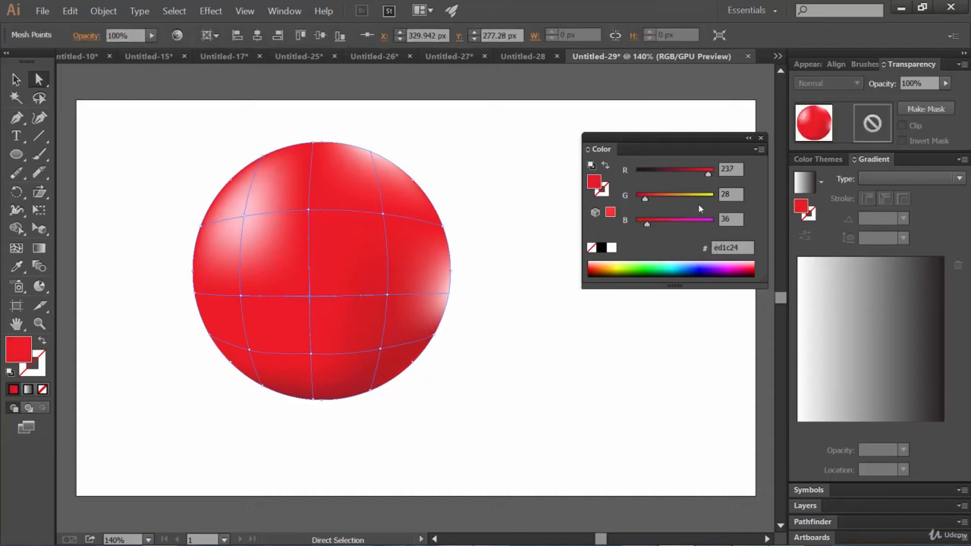
pyautogui.moveTo(708, 176); pyautogui.dragTo(699, 176)
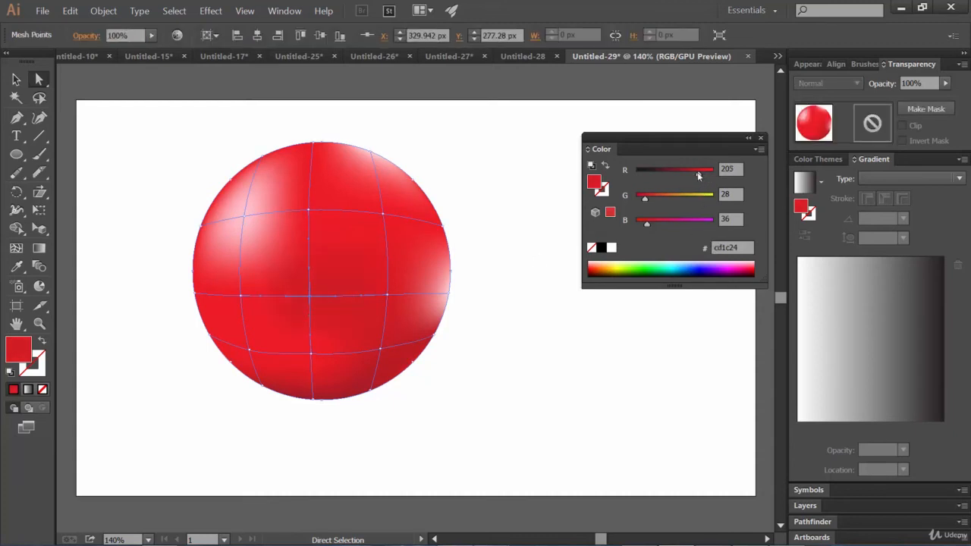
pyautogui.click(701, 342)
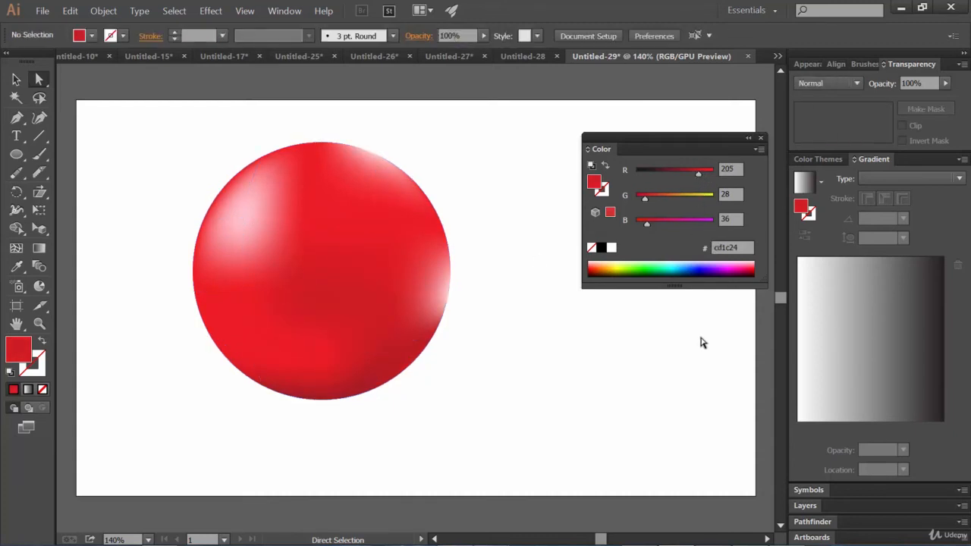
# Lighten the inner upper-right mesh point to pinkish red, fc4c59, and deselect.
pyautogui.click(385, 216)
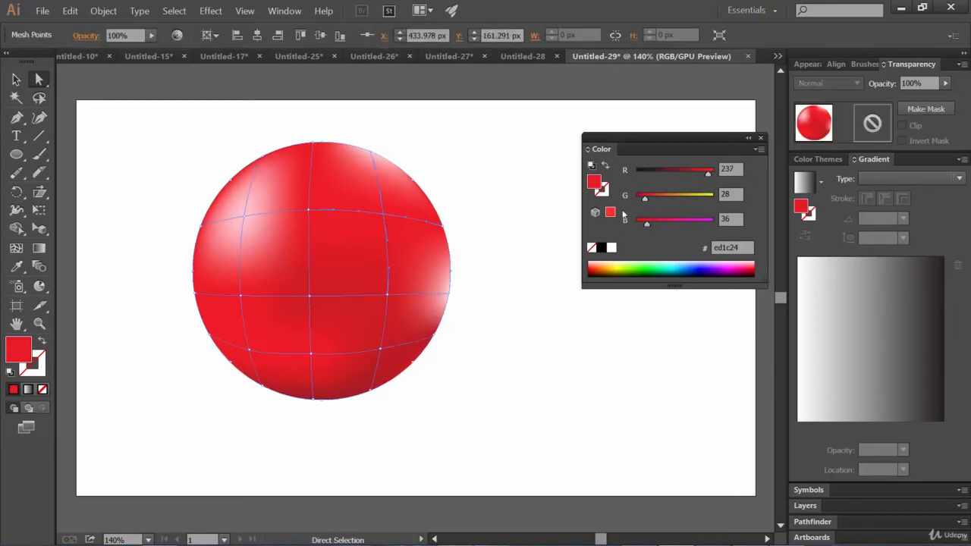
pyautogui.click(613, 248)
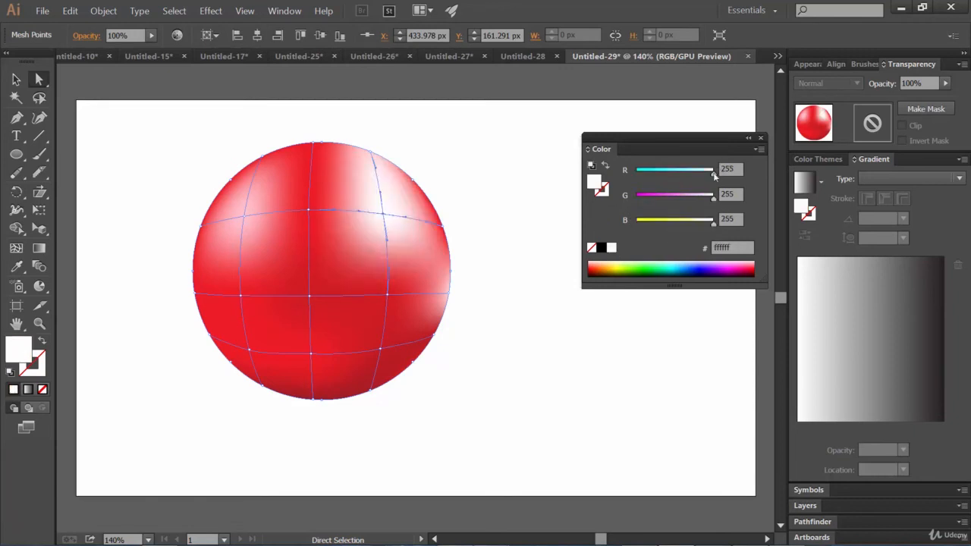
pyautogui.hotkey('ctrl', 'z')
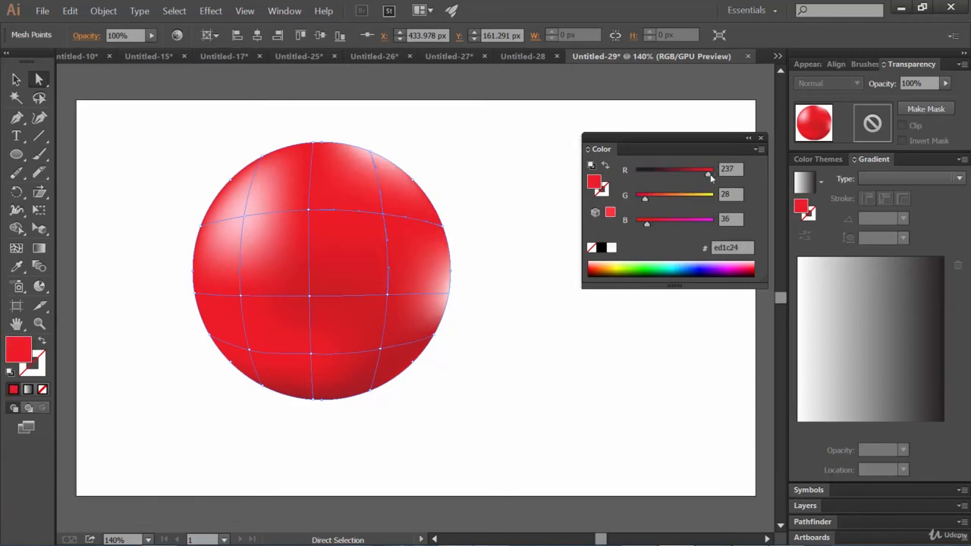
pyautogui.doubleClick(29, 353)
pyautogui.moveTo(693, 214); pyautogui.dragTo(708, 218)
pyautogui.click(911, 221)
pyautogui.click(594, 387)
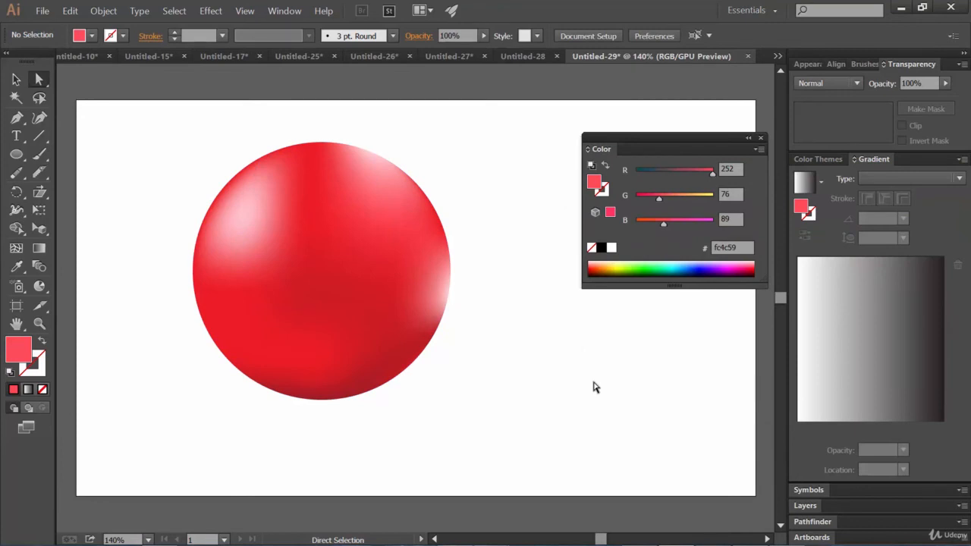
# Move the whole sphere up-left and back, placing it at about X 344 px, Y 234 px.
pyautogui.click(368, 328)
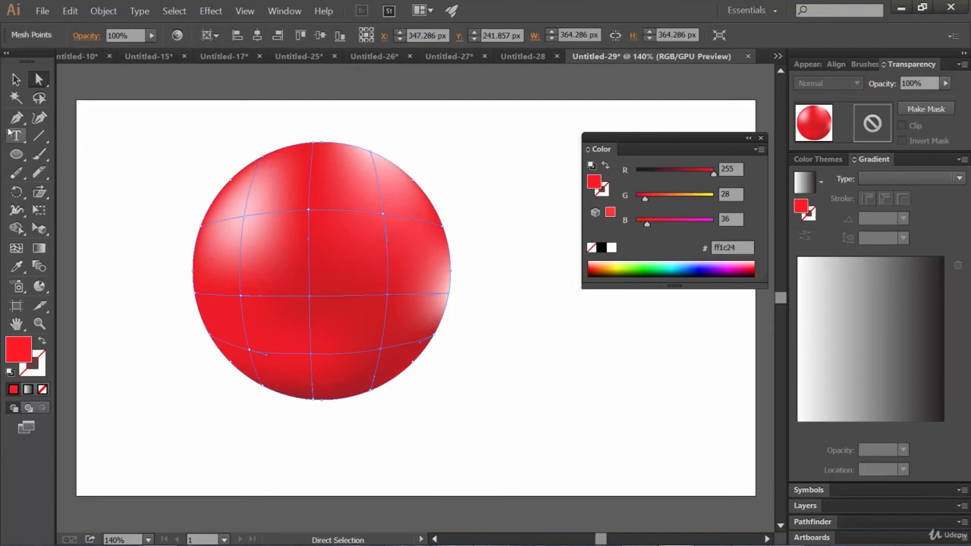
pyautogui.click(17, 79)
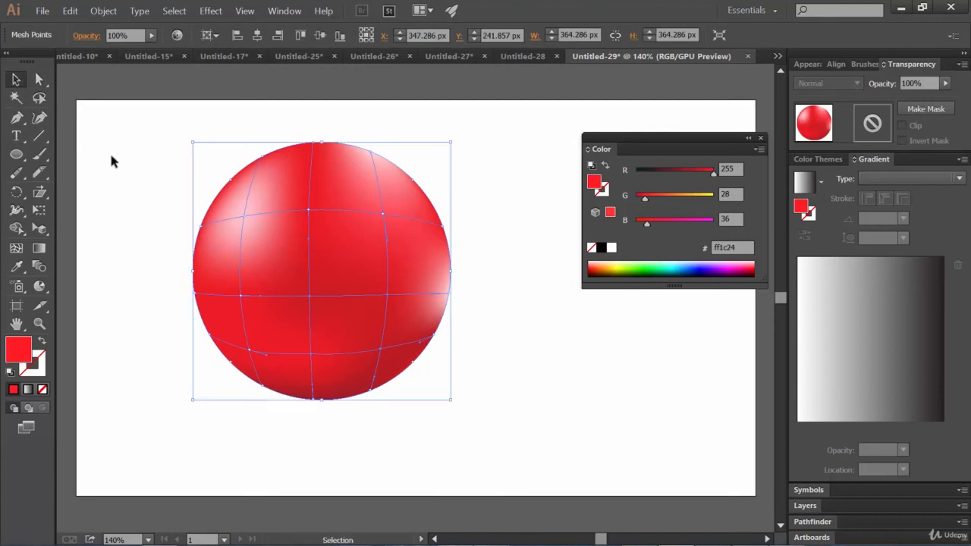
pyautogui.moveTo(359, 190); pyautogui.dragTo(259, 169)
pyautogui.click(514, 356)
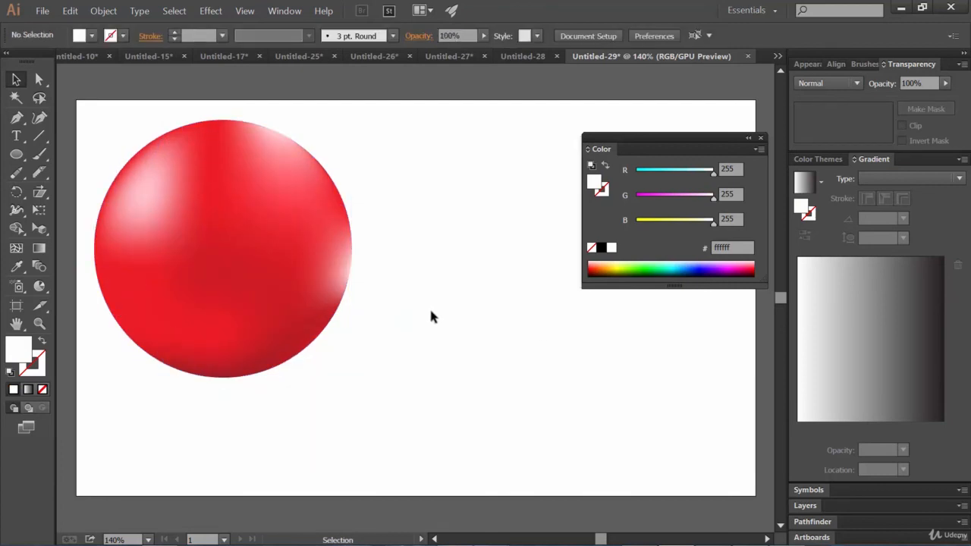
pyautogui.moveTo(220, 216); pyautogui.dragTo(324, 235)
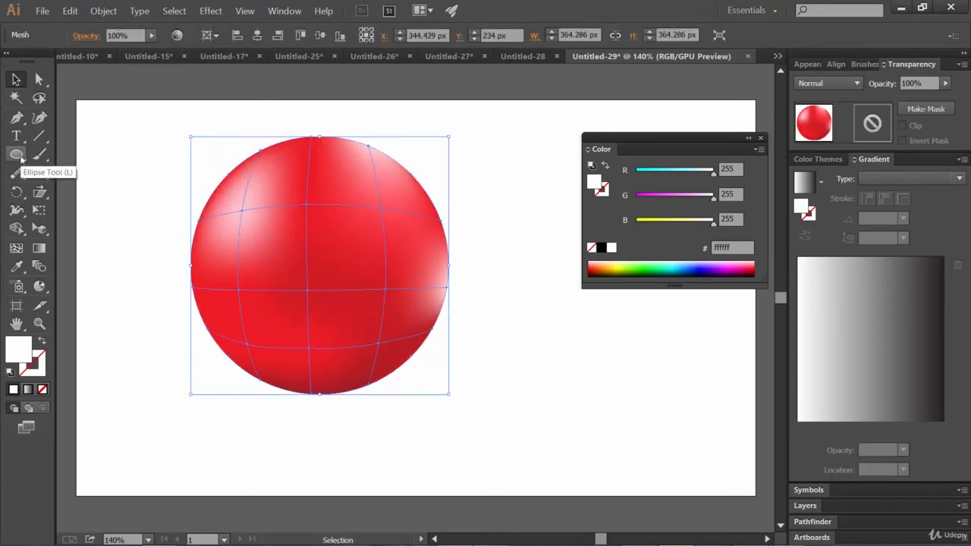
# Draw a rectangle covering the whole artboard and fill it with the orange radial gradient swatch.
pyautogui.click(22, 158)
pyautogui.click(91, 154)
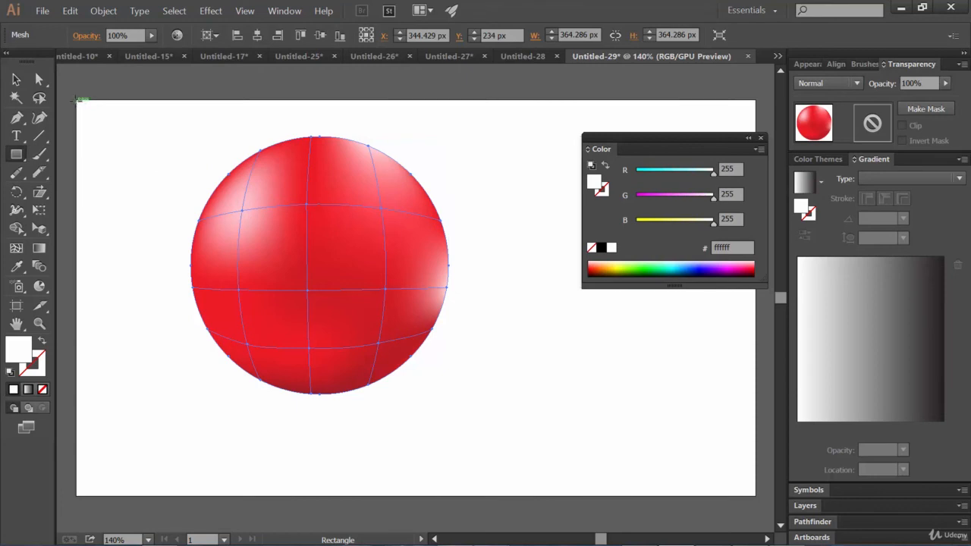
pyautogui.moveTo(76, 99); pyautogui.dragTo(757, 497)
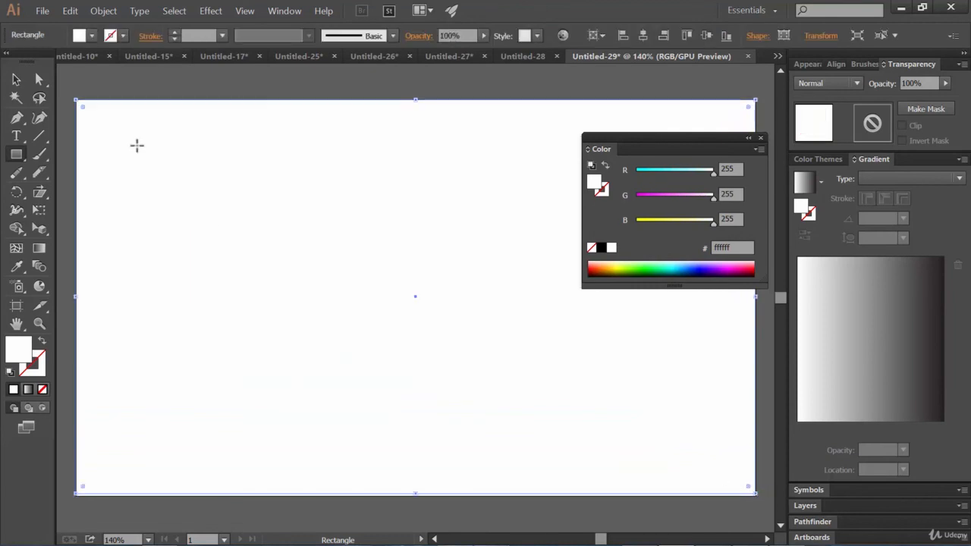
pyautogui.click(91, 36)
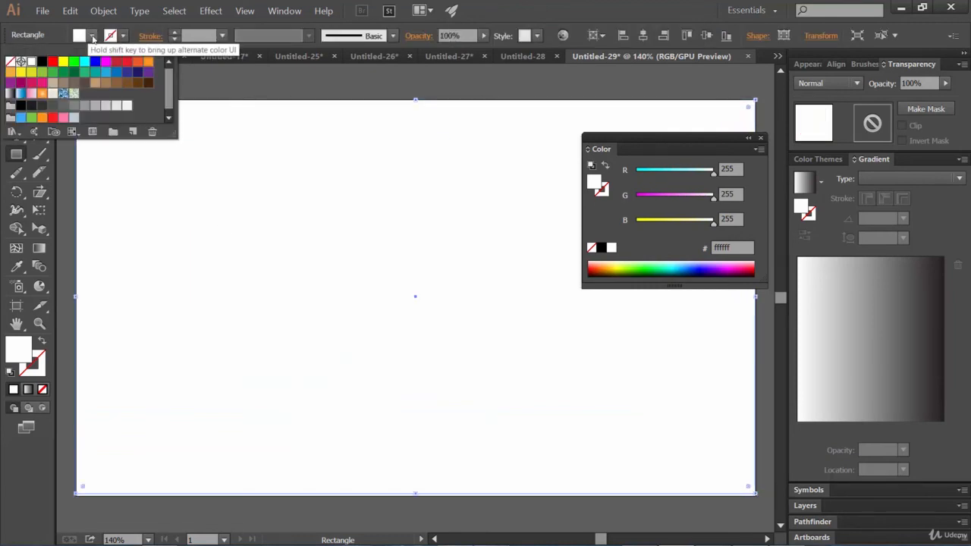
pyautogui.click(41, 93)
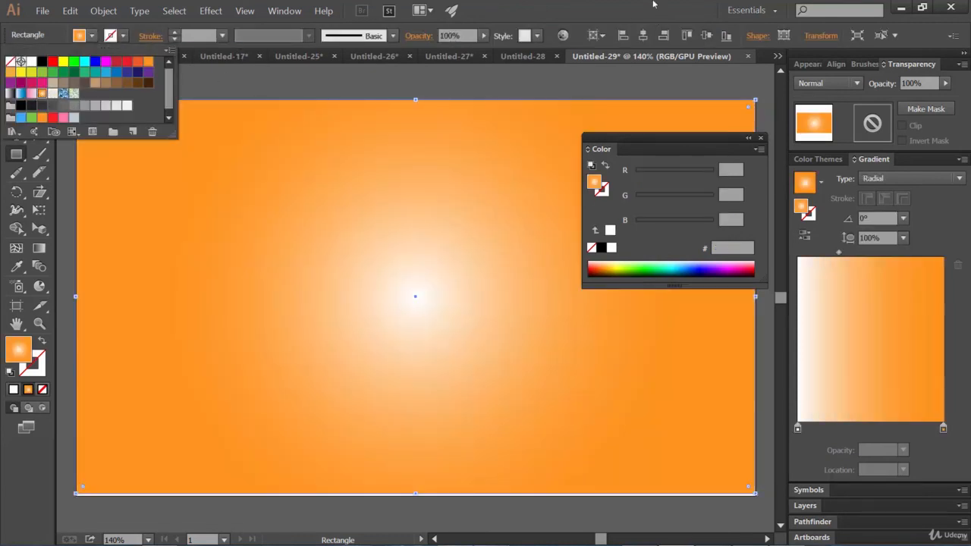
# Send the orange gradient rectangle to the back, behind the sphere.
pyautogui.click(17, 80)
pyautogui.rightClick(304, 198)
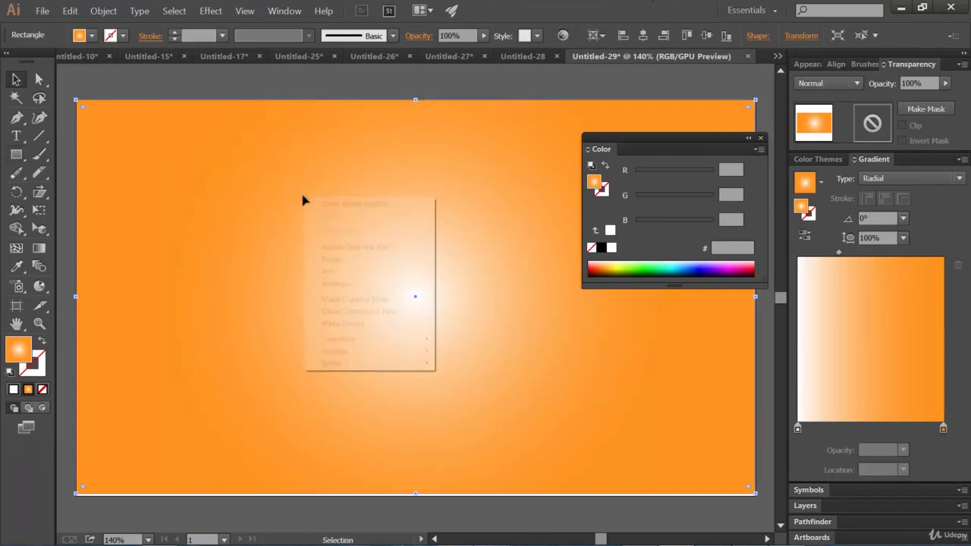
pyautogui.moveTo(391, 354)
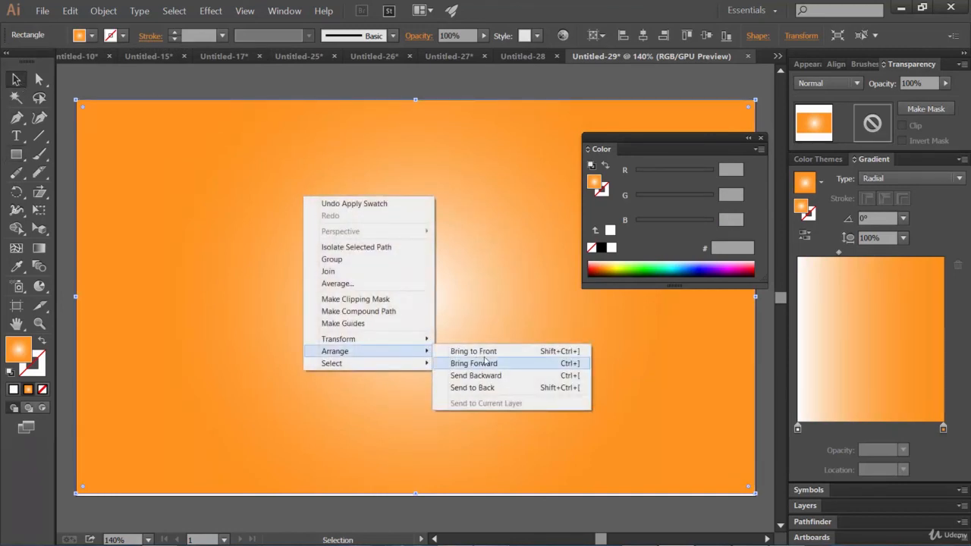
pyautogui.click(487, 391)
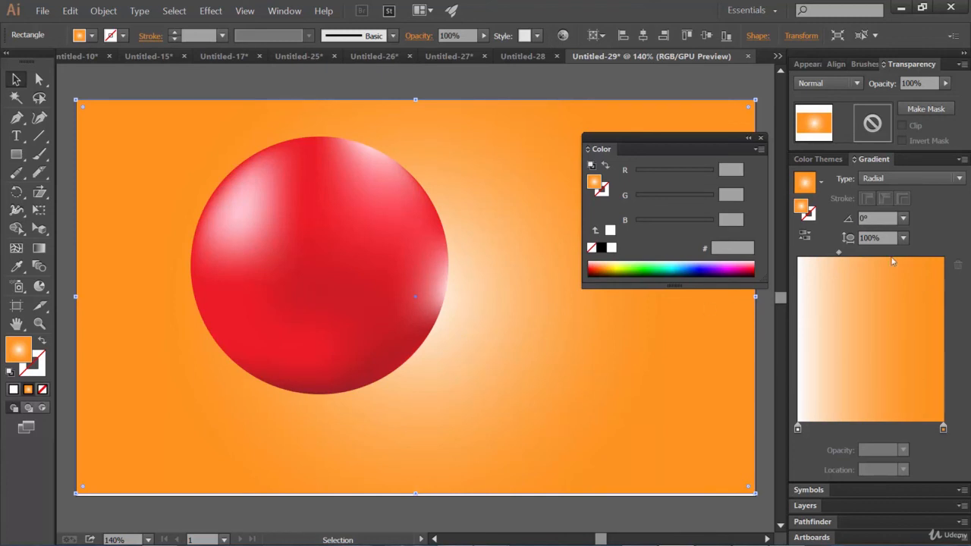
# Set the outer color stop of the background's radial gradient to black.
pyautogui.moveTo(871, 162); pyautogui.dragTo(616, 126)
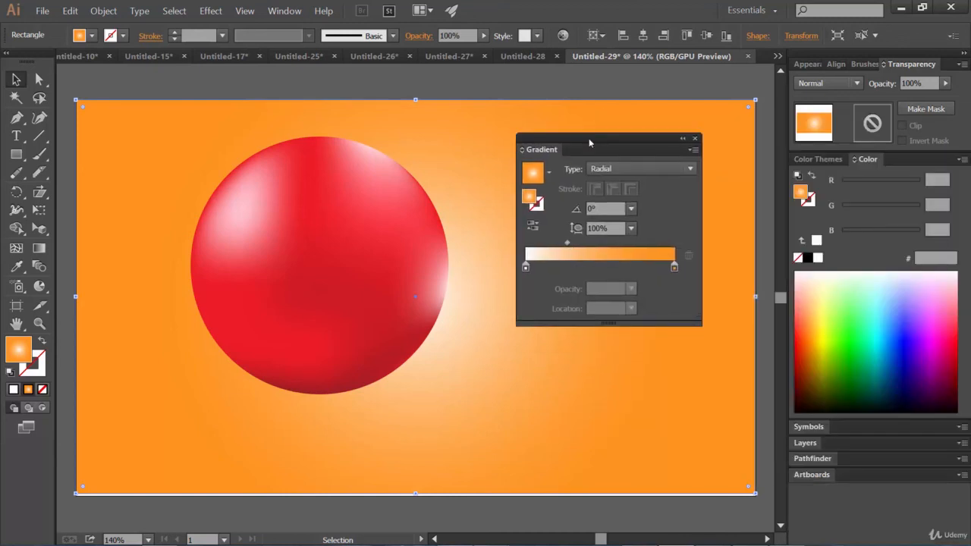
pyautogui.doubleClick(675, 267)
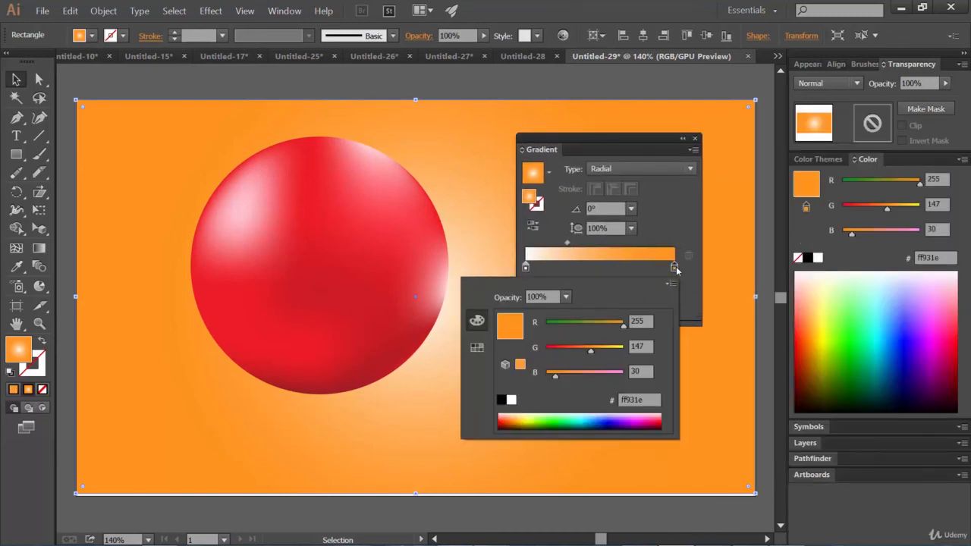
pyautogui.click(501, 401)
pyautogui.click(681, 202)
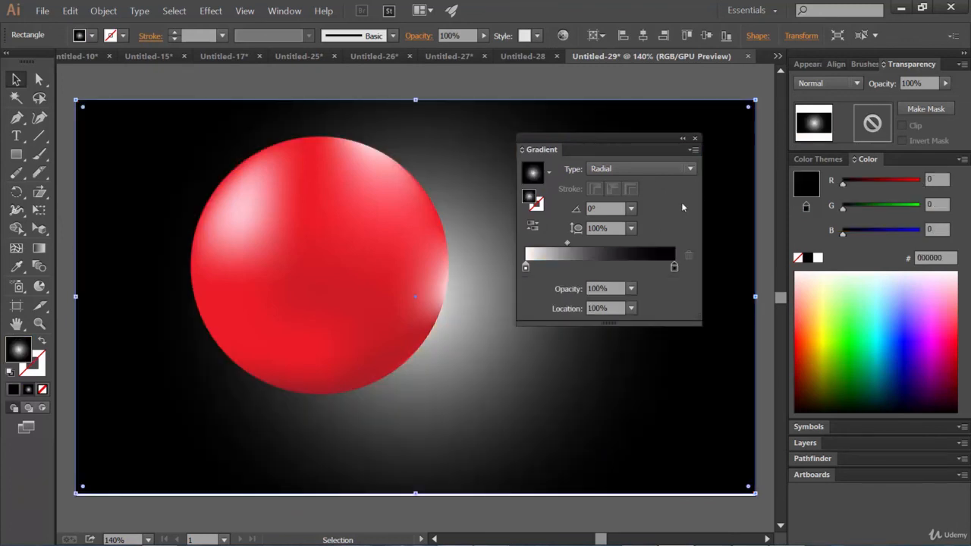
# Set the inner color stop of the background's radial gradient to the dark gray swatch R=102 G=102 B=102.
pyautogui.doubleClick(527, 273)
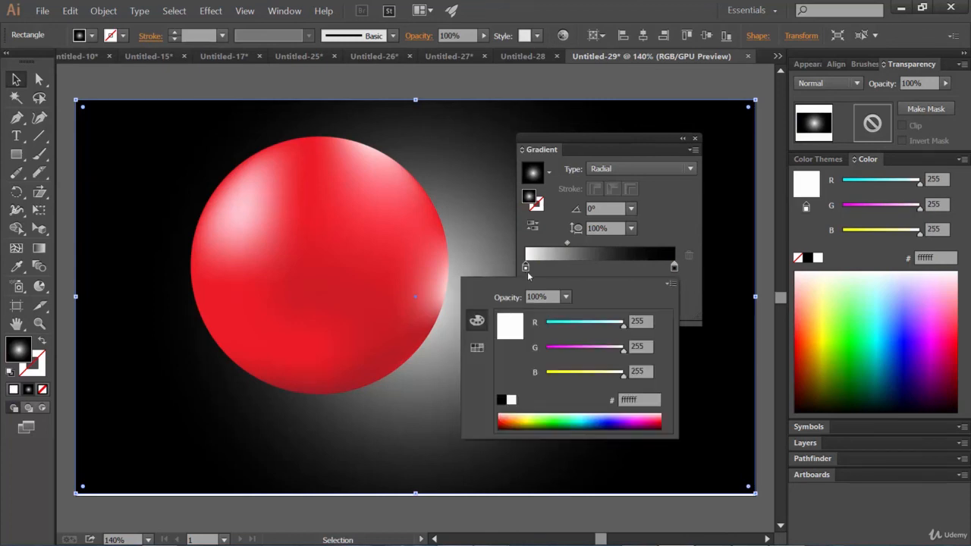
pyautogui.click(477, 348)
pyautogui.click(555, 349)
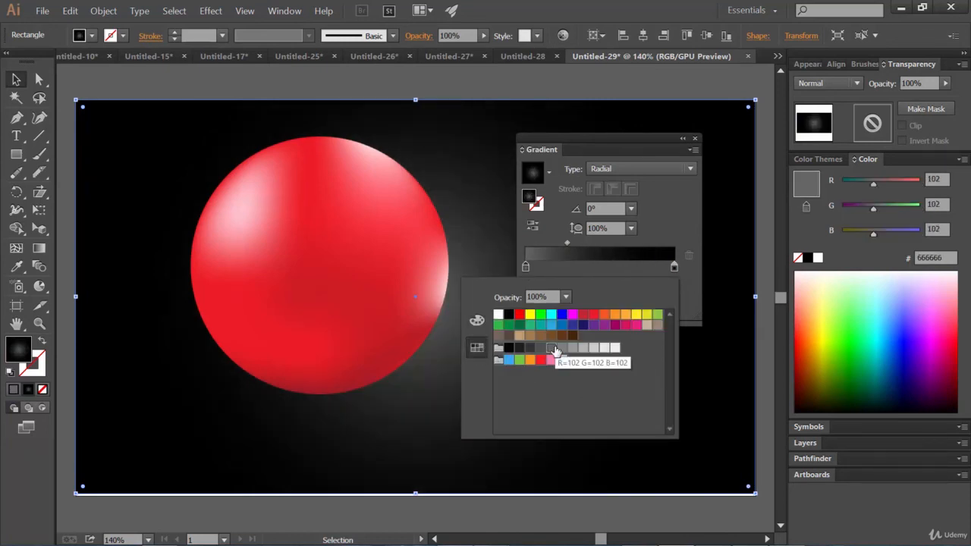
pyautogui.click(665, 215)
pyautogui.moveTo(643, 142); pyautogui.dragTo(874, 180)
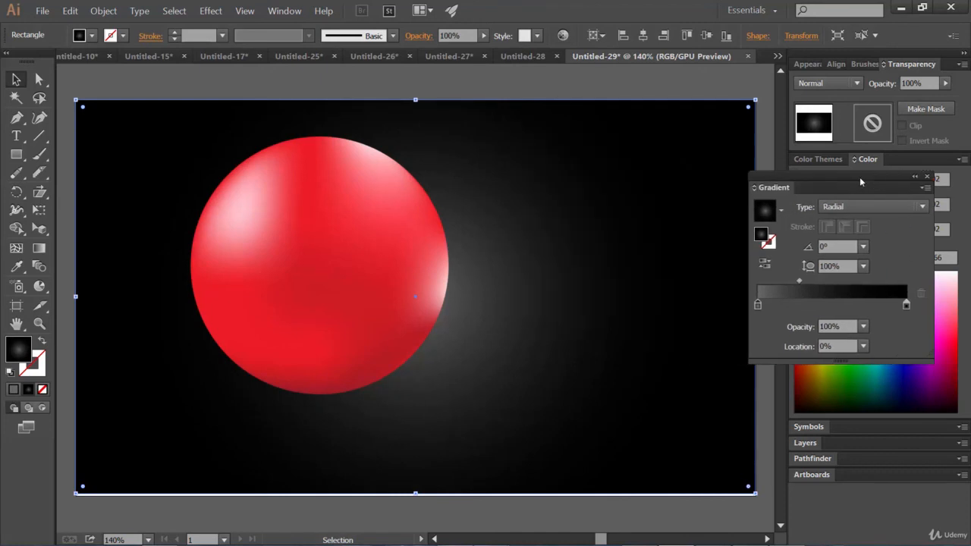
pyautogui.moveTo(356, 247); pyautogui.dragTo(295, 234)
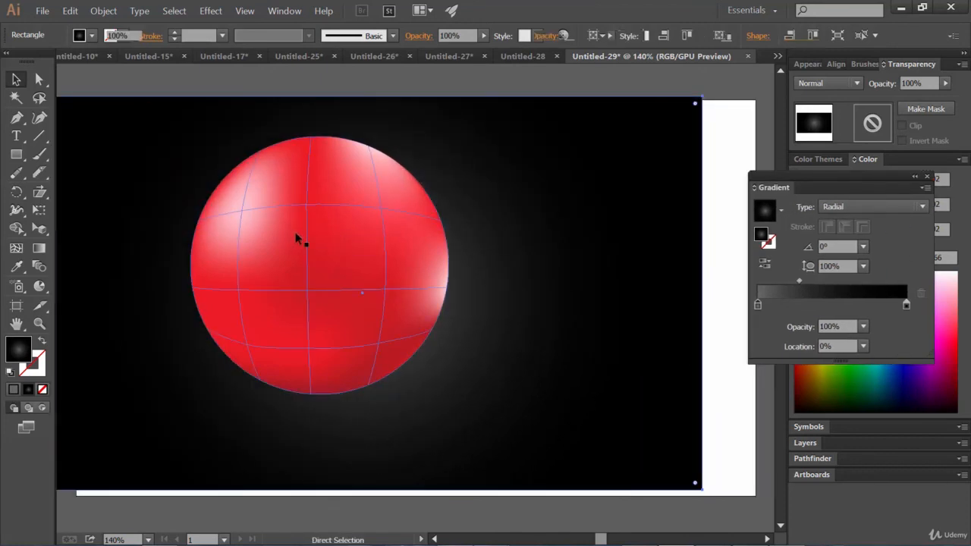
pyautogui.hotkey('ctrl', 'z')
pyautogui.moveTo(366, 239); pyautogui.dragTo(334, 240)
pyautogui.hotkey('ctrl', 'z')
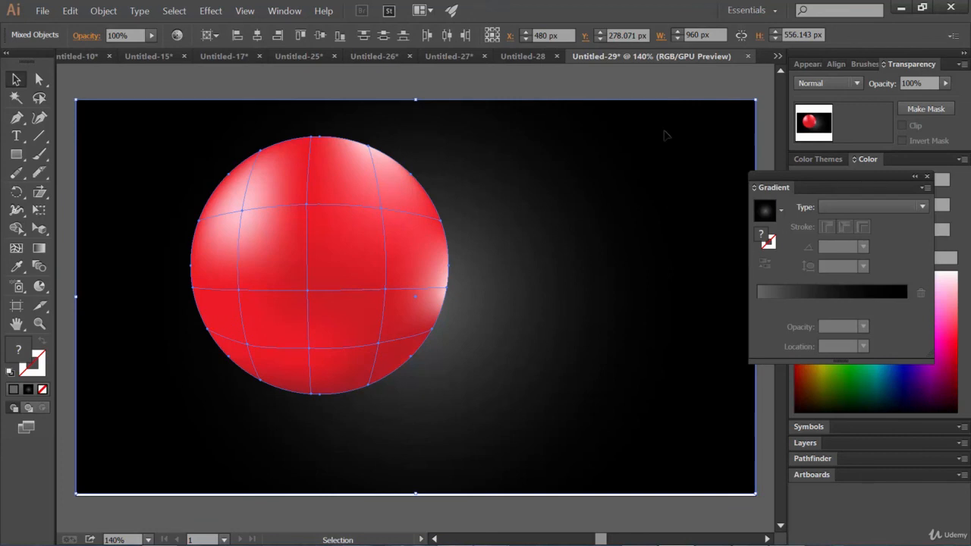
# Expand Layer 1, select only the mesh sphere's artwork, and move the sphere up-left on the dark background.
pyautogui.moveTo(842, 182); pyautogui.dragTo(625, 115)
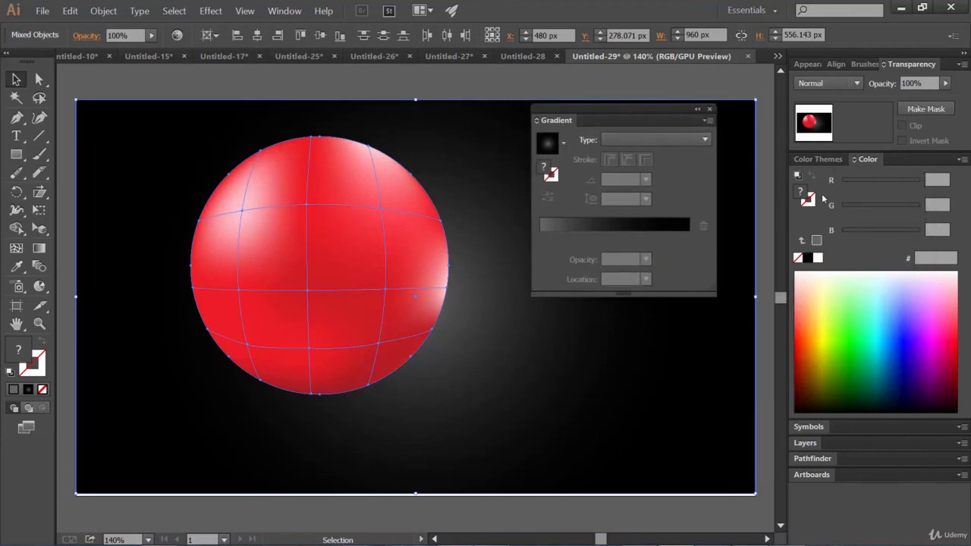
pyautogui.click(806, 443)
pyautogui.moveTo(812, 394); pyautogui.dragTo(608, 178)
pyautogui.click(634, 195)
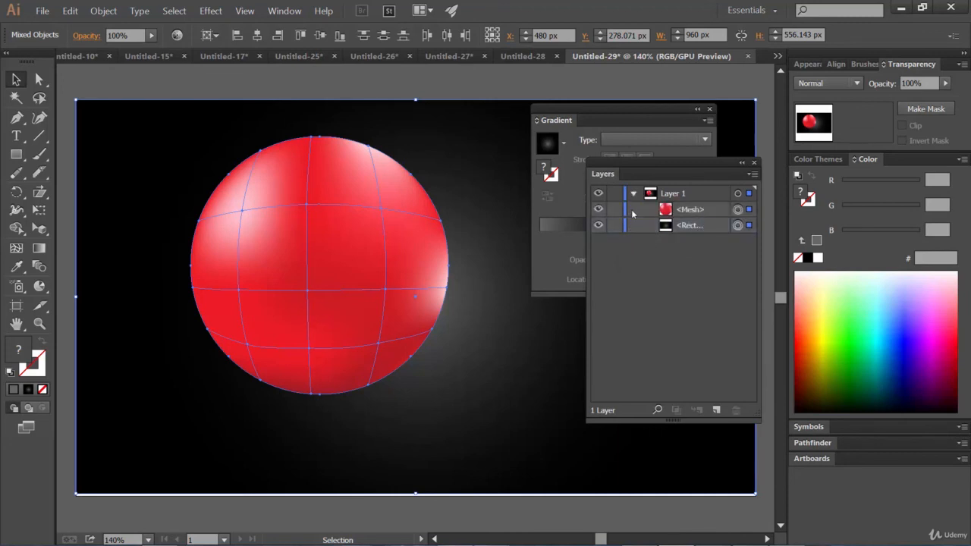
pyautogui.click(715, 213)
pyautogui.click(751, 211)
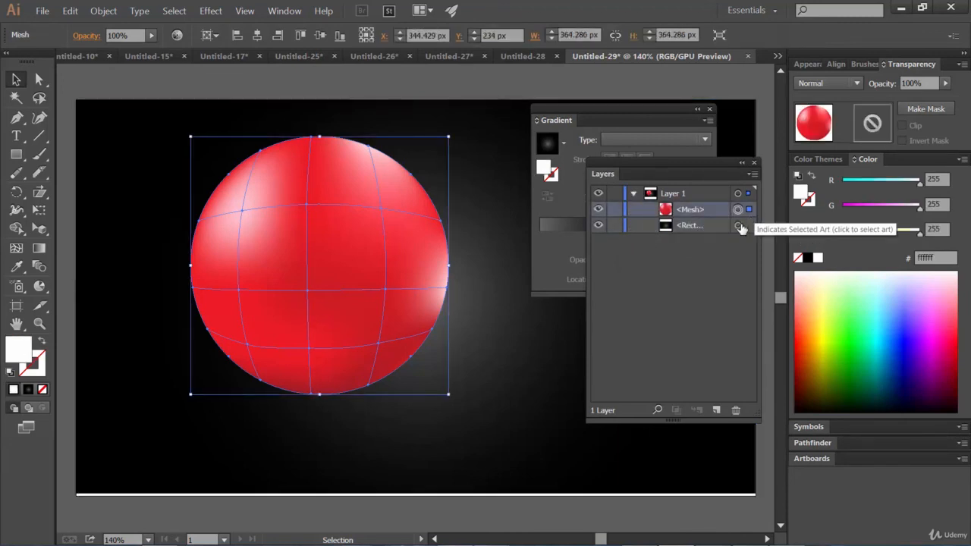
pyautogui.moveTo(354, 245); pyautogui.dragTo(281, 230)
# Select the background rectangle and clear the floating Layers and Gradient palettes off the artwork.
pyautogui.click(504, 251)
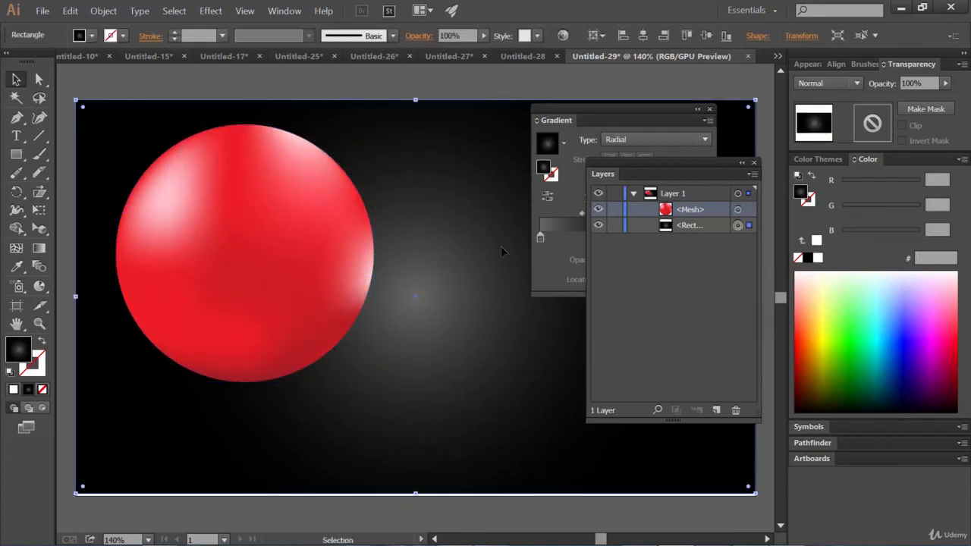
pyautogui.moveTo(647, 162); pyautogui.dragTo(870, 232)
pyautogui.moveTo(661, 113); pyautogui.dragTo(957, 280)
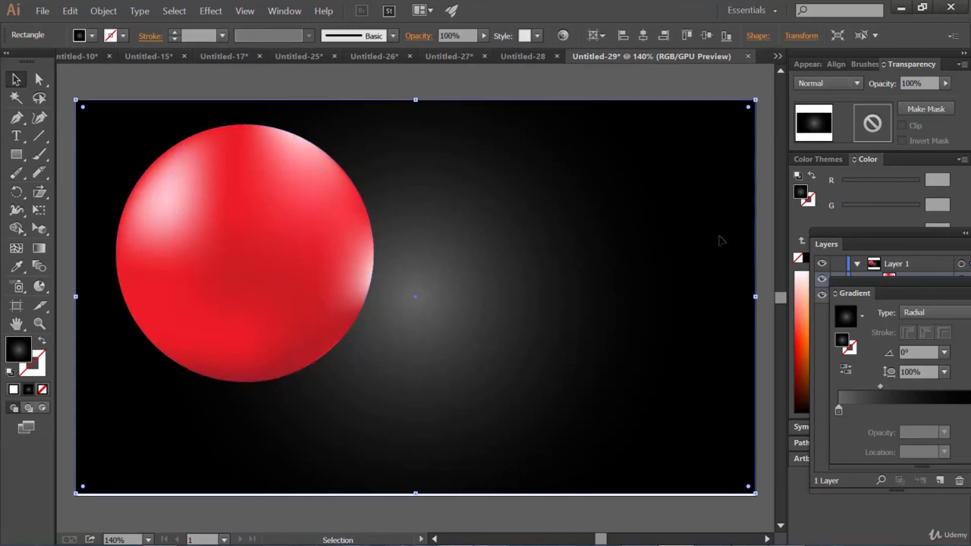
# Compare the finished red sphere and mango in Untitled-15 with the sphere in Untitled-29, ending back in Untitled-29.
pyautogui.click(166, 58)
pyautogui.click(704, 276)
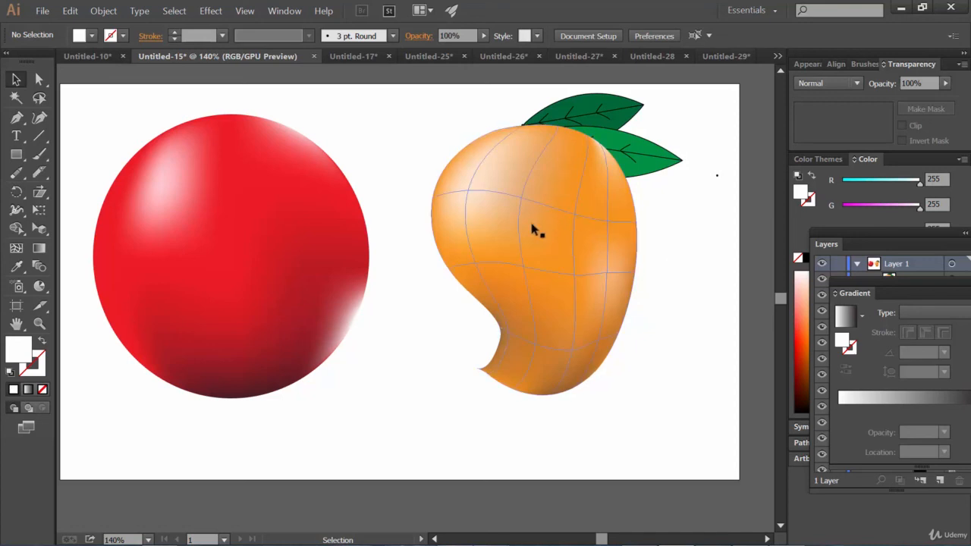
pyautogui.click(713, 58)
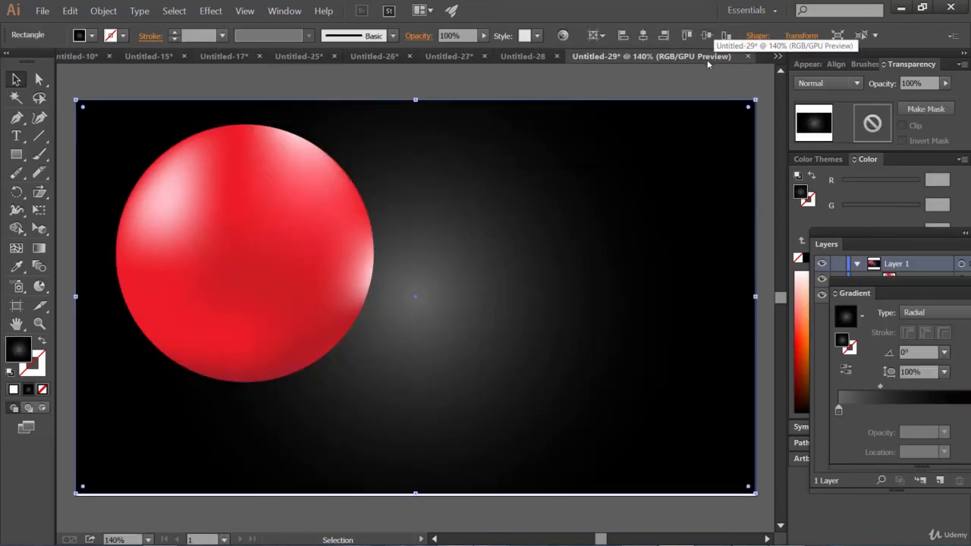
pyautogui.click(155, 56)
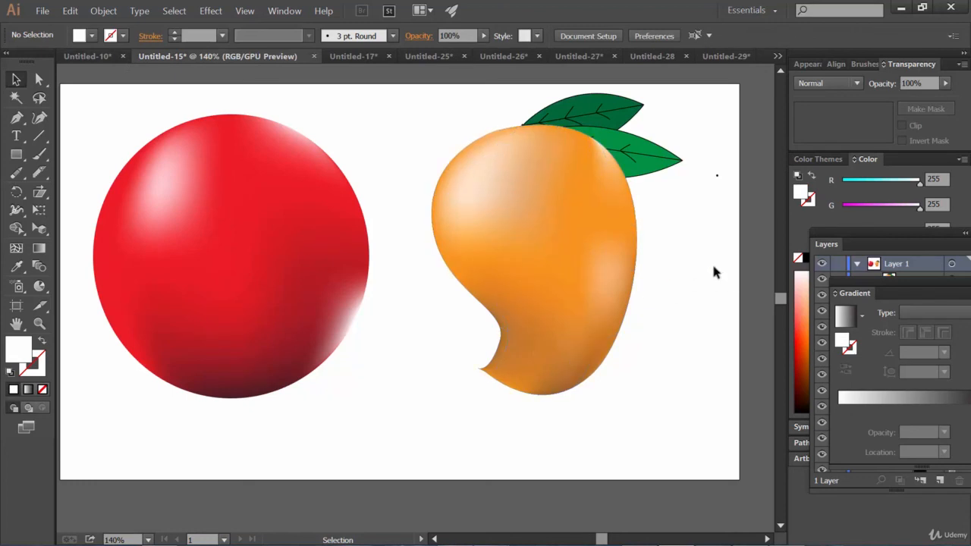
pyautogui.click(726, 56)
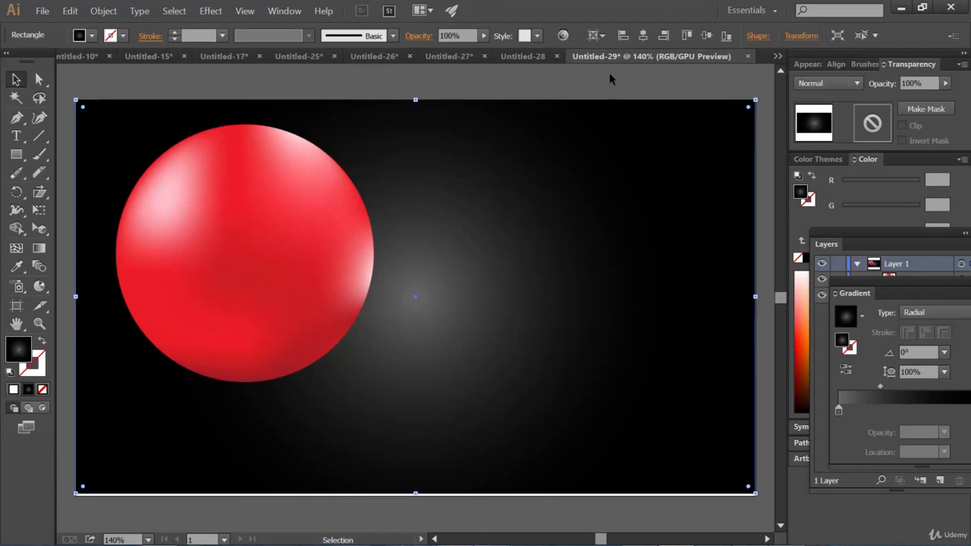